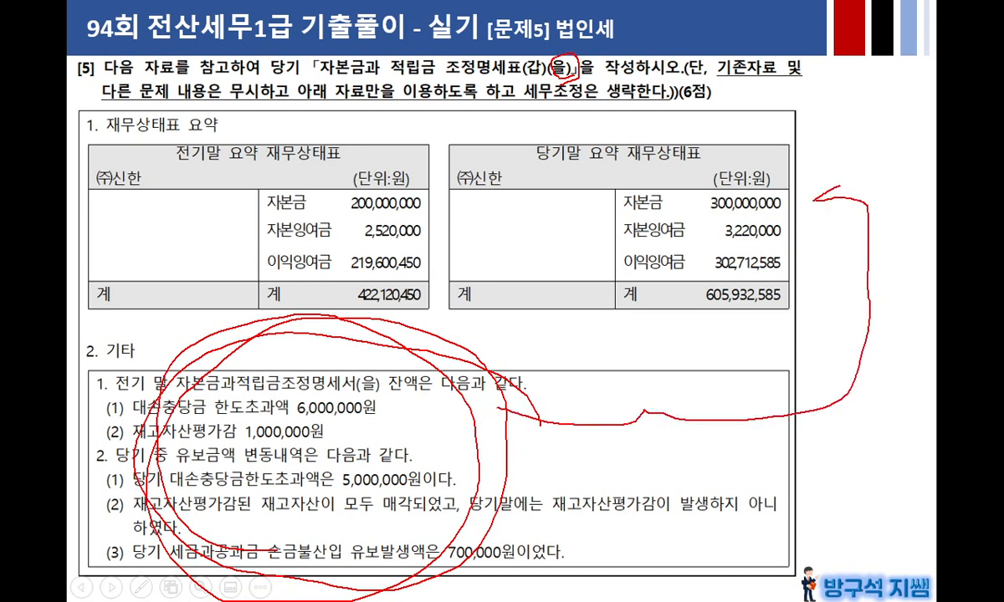
Step: Mark the equity amounts in both summary balance sheets with the pen, and erase all ink from the slide
mouse_move(343, 163)
mouse_down()
mouse_move(333, 255)
mouse_move(444, 176)
mouse_move(335, 184)
mouse_up()
mouse_move(702, 155)
mouse_down()
mouse_move(727, 288)
mouse_move(815, 164)
mouse_move(679, 177)
mouse_up()
drag(577, 180, 655, 144)
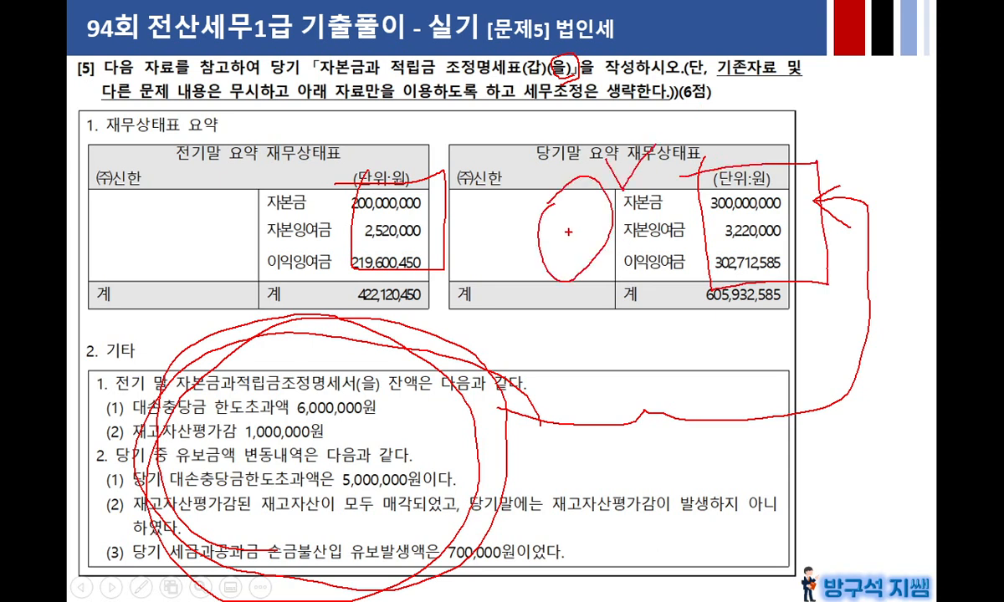
key(e)
Step: Reveal the slide's prepared annotations through the underline on 당기 중 유보금액 변동내역
click(714, 242)
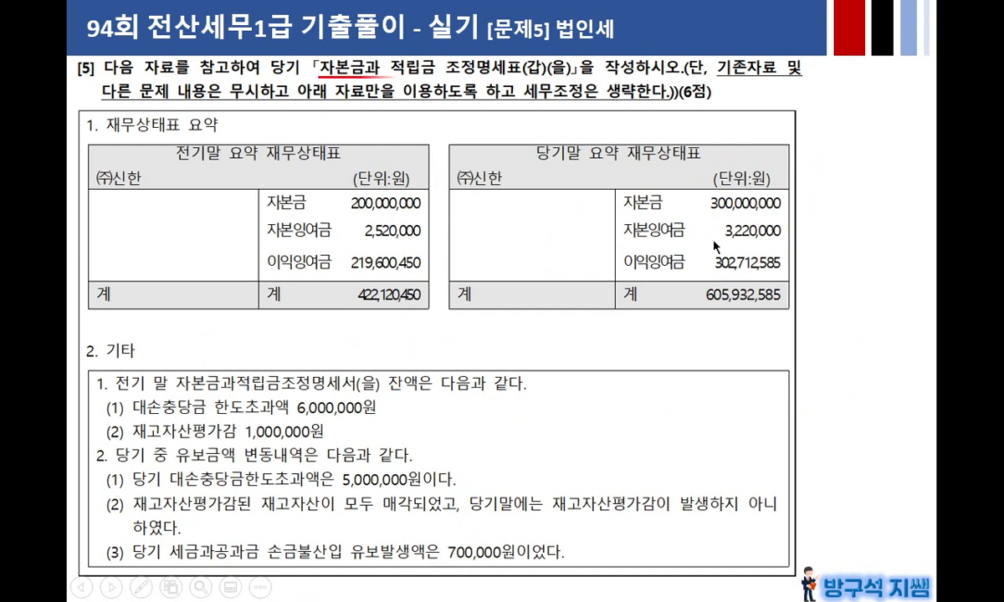
click(713, 242)
click(714, 242)
click(714, 242)
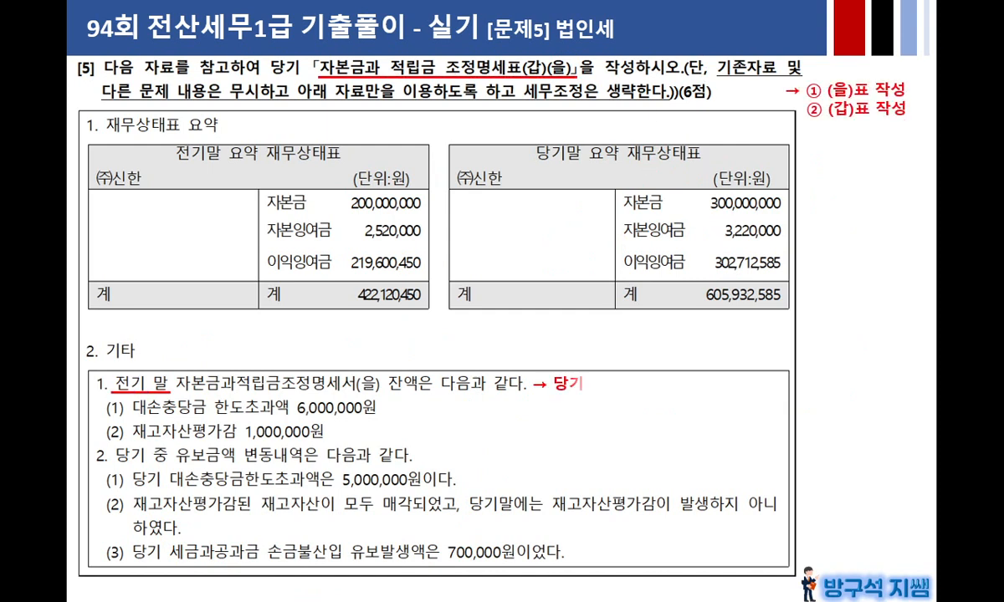
key(Right)
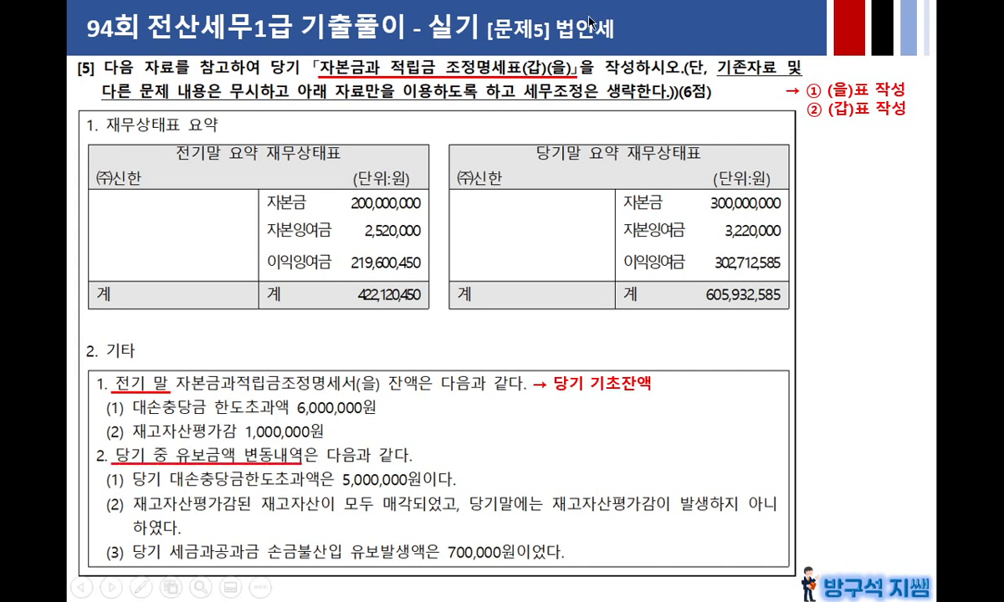
Step: End the slide show and place the slide window beside the tax program with the whole problem readable
key(Escape)
click(948, 20)
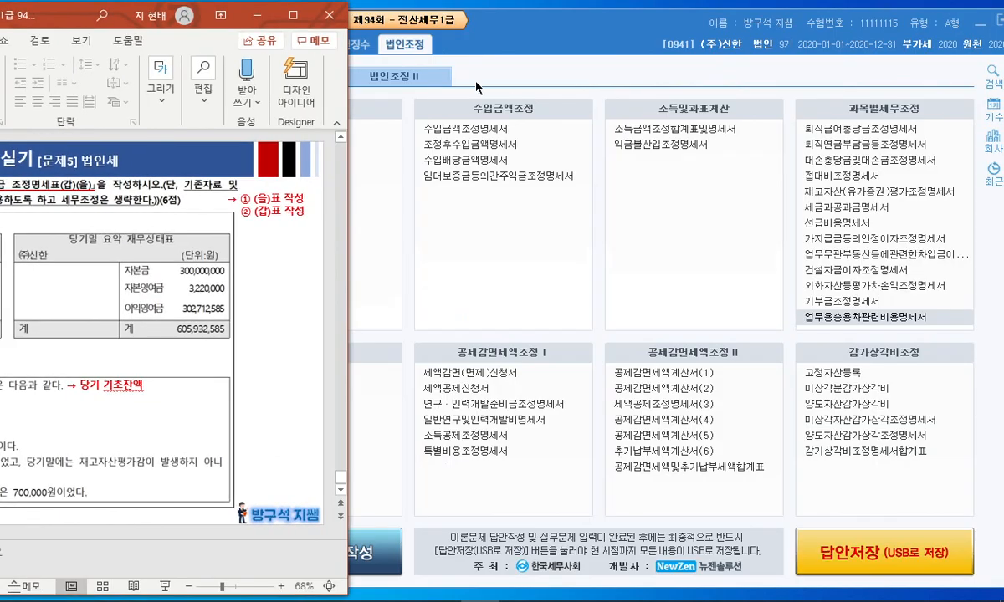
drag(90, 18, 317, 17)
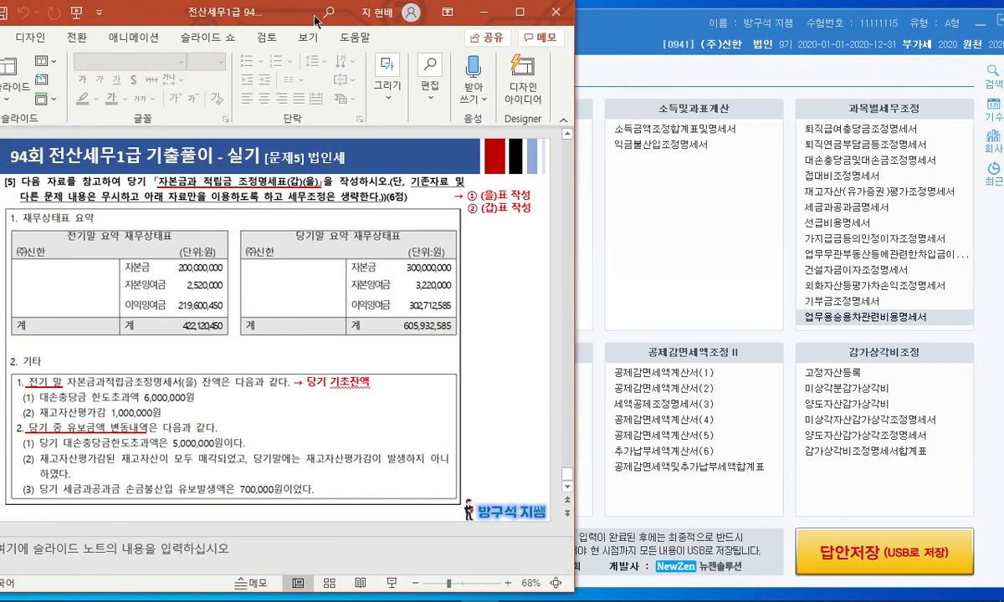
Step: Switch to the tax program's 자본금과적립금조정명세서 form and delete all entries on its (을) sheet
click(596, 188)
click(410, 77)
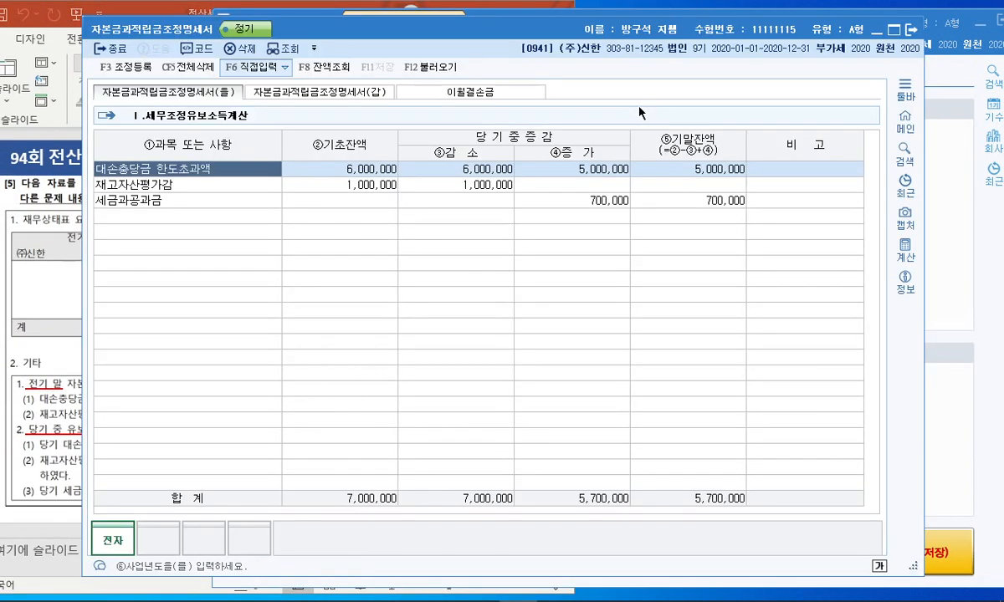
drag(532, 35, 691, 34)
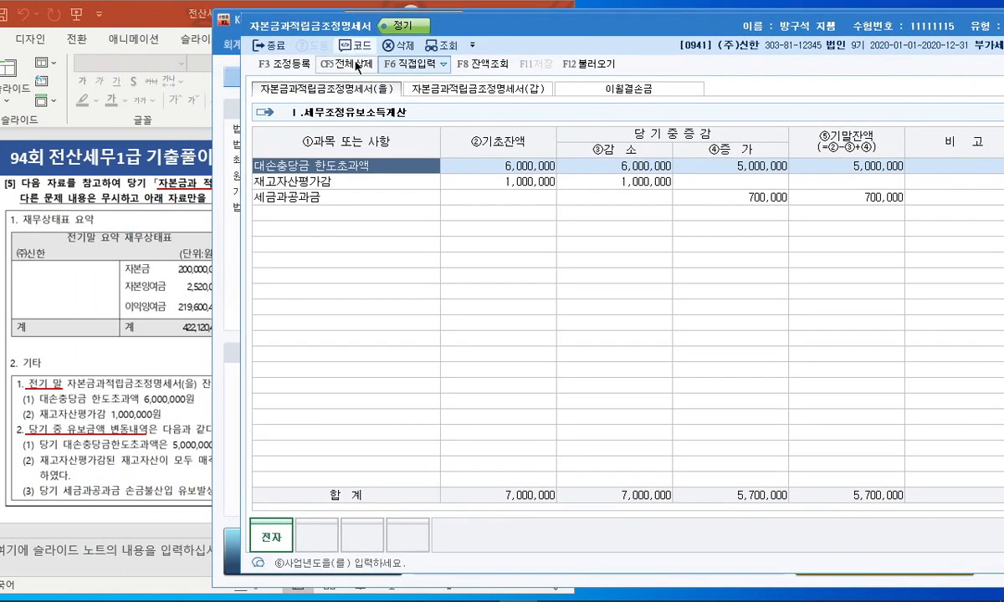
click(346, 64)
click(698, 331)
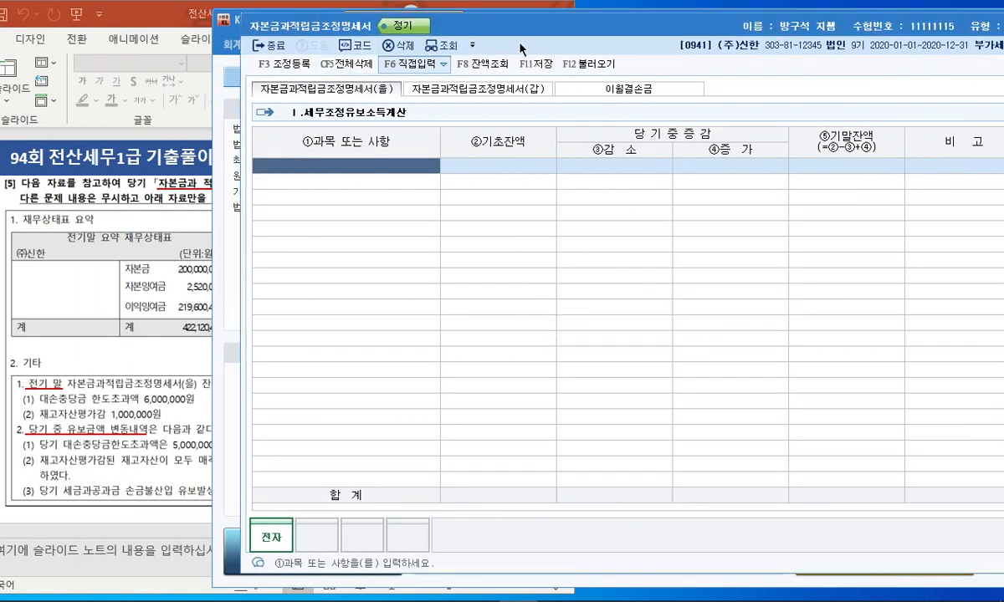
Step: View the (갑) sheet, return to the (을) sheet, and arrange the form beside the problem slide
click(476, 88)
click(657, 311)
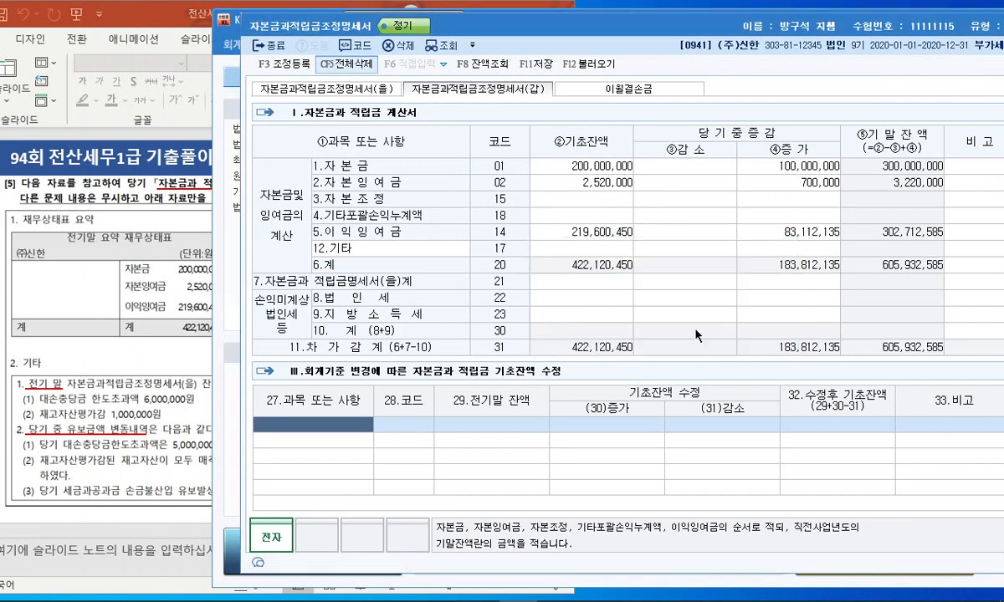
click(373, 90)
drag(509, 26, 600, 20)
drag(151, 11, 163, 11)
click(601, 172)
drag(613, 31, 725, 34)
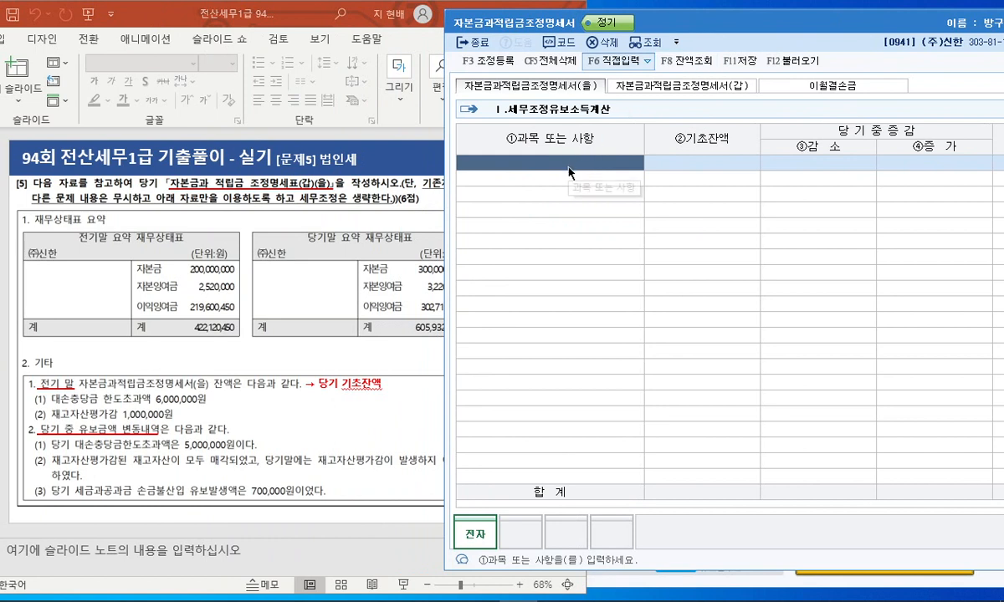
Step: Enter 대손충당금 한도초과액 as the first (을) item with an opening balance (기초잔액) of 6,000,000
click(568, 166)
text(대손충당)
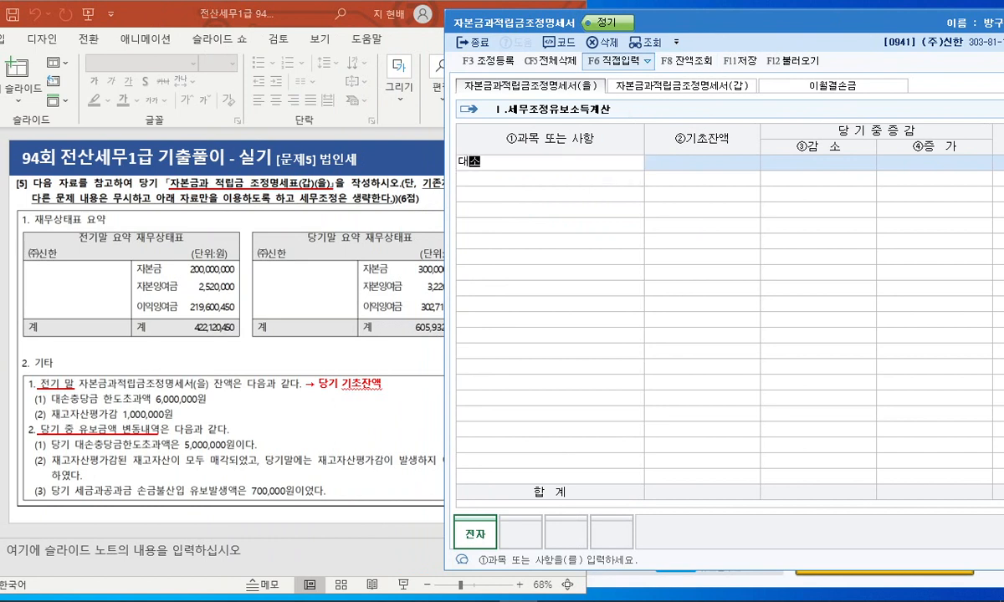
text(금 한도초과액)
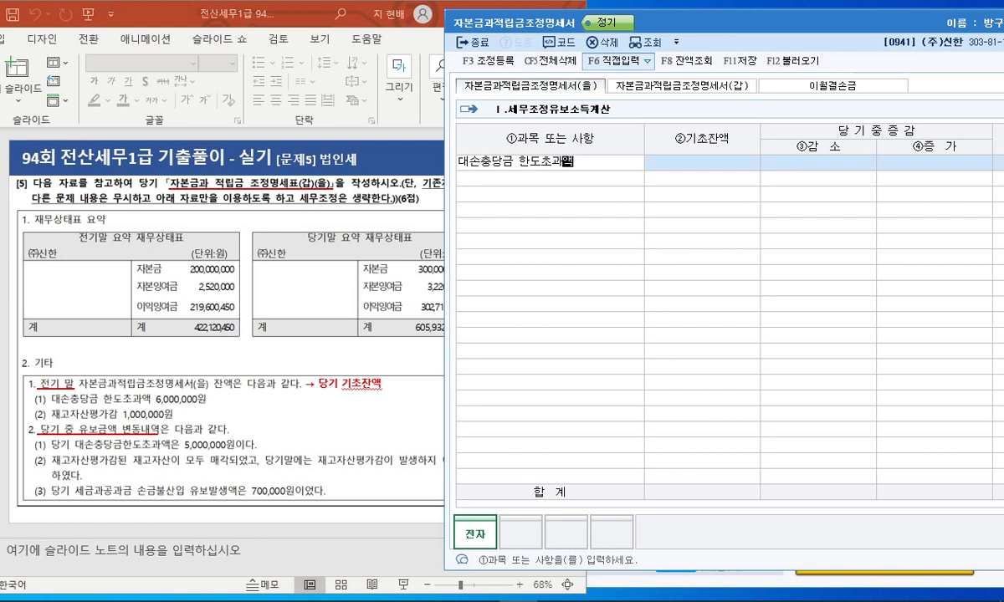
key(Return)
key(Return)
text(6000000)
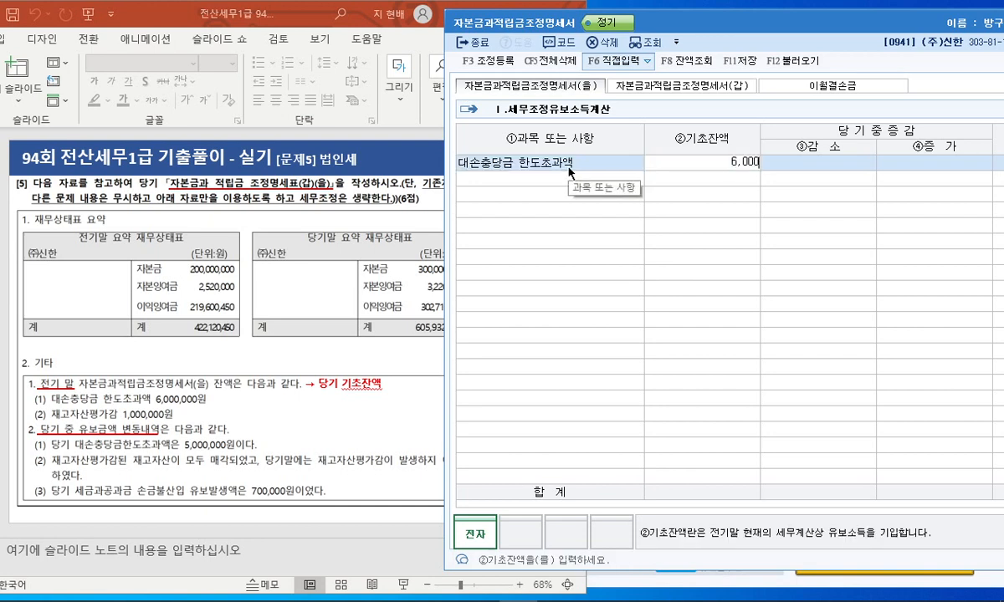
key(Return)
Step: Add 재고자산평가감 as the second item with an opening balance (기초잔액) of 1,000,000
text(재고사)
text(산평가감)
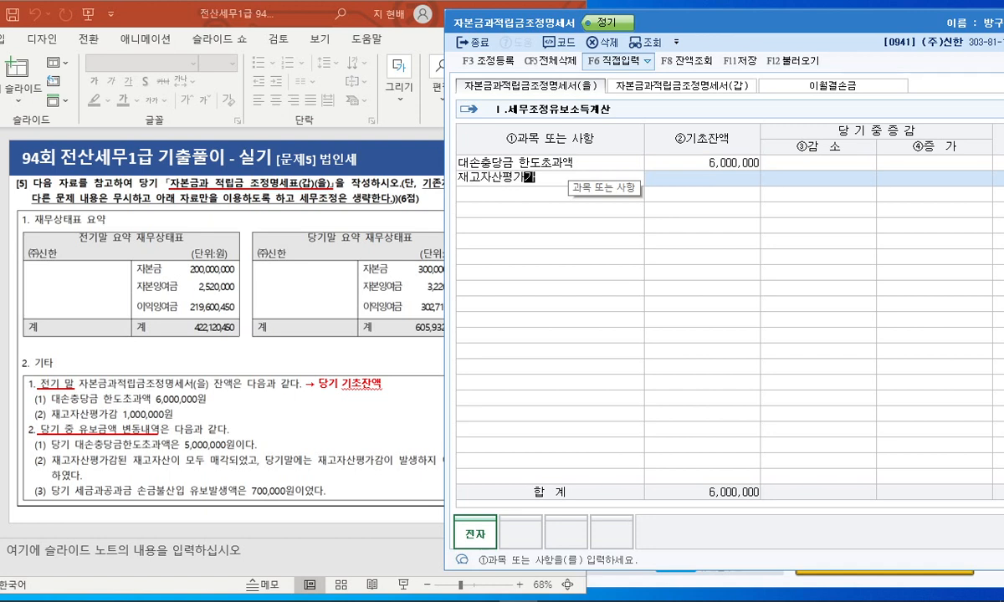
key(Return)
text(1000000)
key(Return)
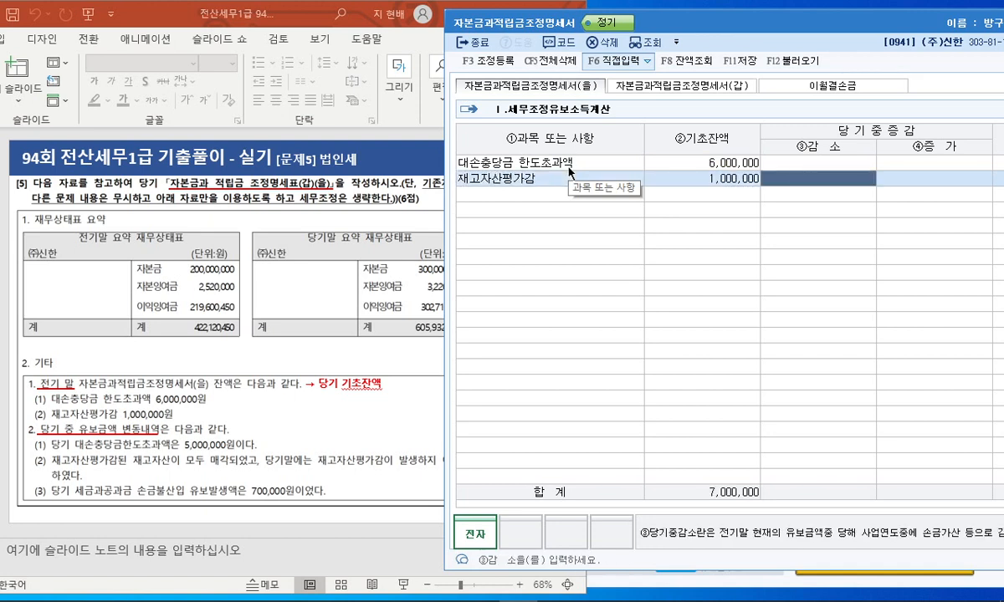
Step: Circle the two item names and their opening balances with the screen pen, and clear the markings
mouse_move(562, 179)
mouse_down()
mouse_move(476, 138)
mouse_move(552, 172)
mouse_up()
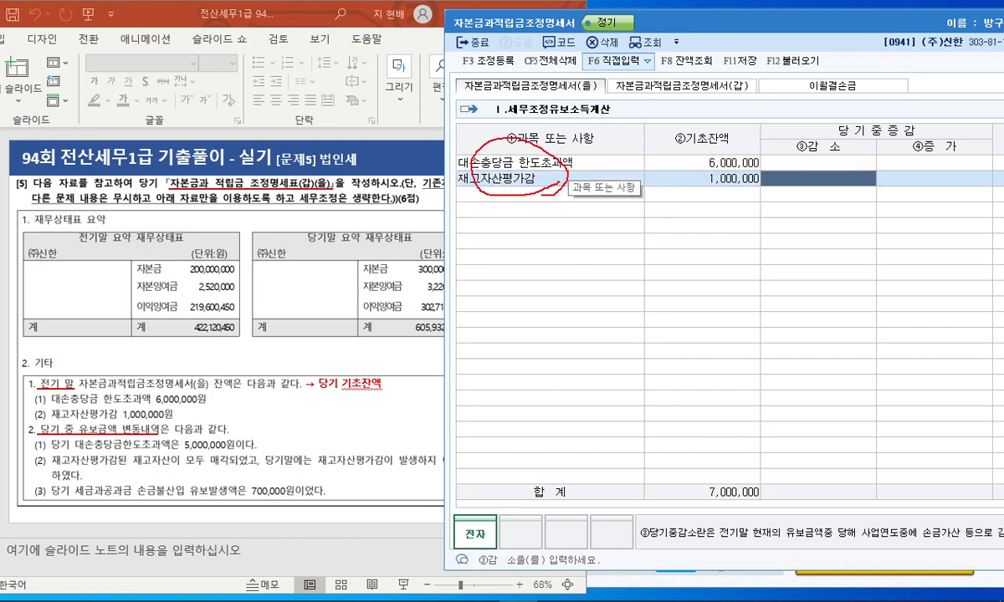
mouse_move(734, 182)
mouse_down()
mouse_move(765, 159)
mouse_move(708, 136)
mouse_move(756, 193)
mouse_up()
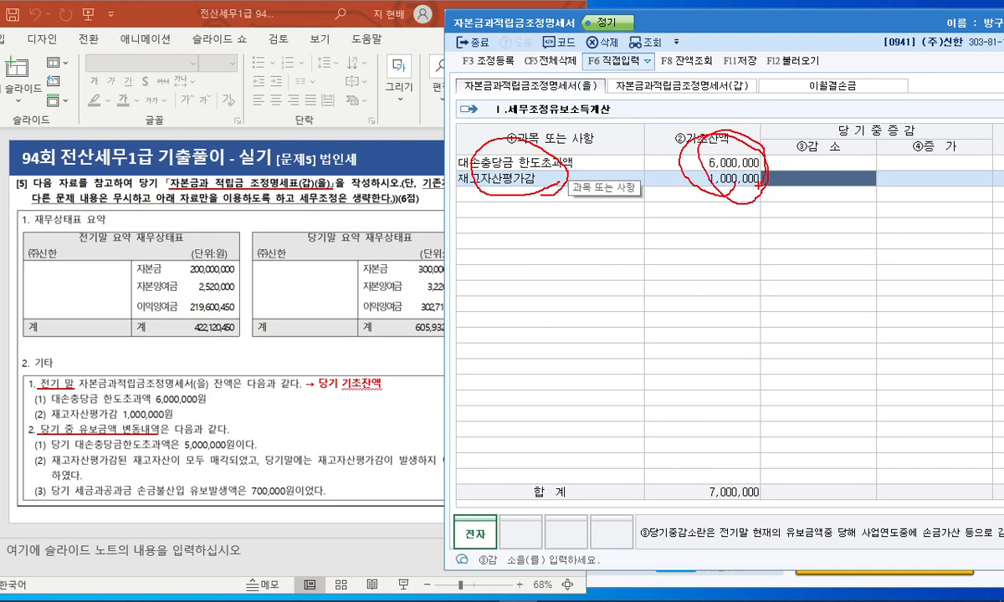
key(Escape)
Step: Enter the current-year decreases (감소): 6,000,000 for 대손충당금 한도초과액 and 1,000,000 for 재고자산평가감
click(797, 163)
text(6000000)
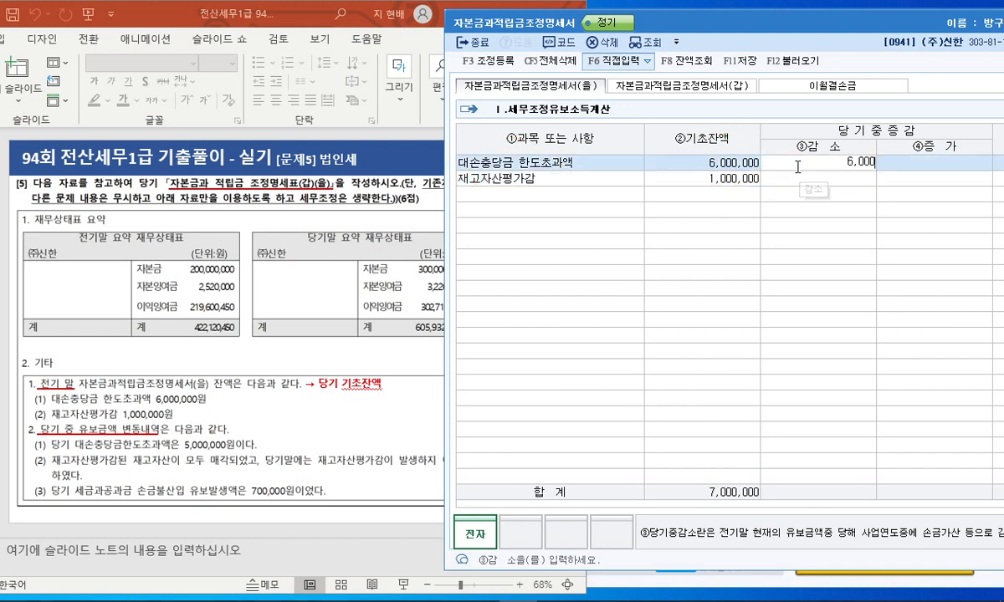
key(Return)
key(Return)
text(1000000)
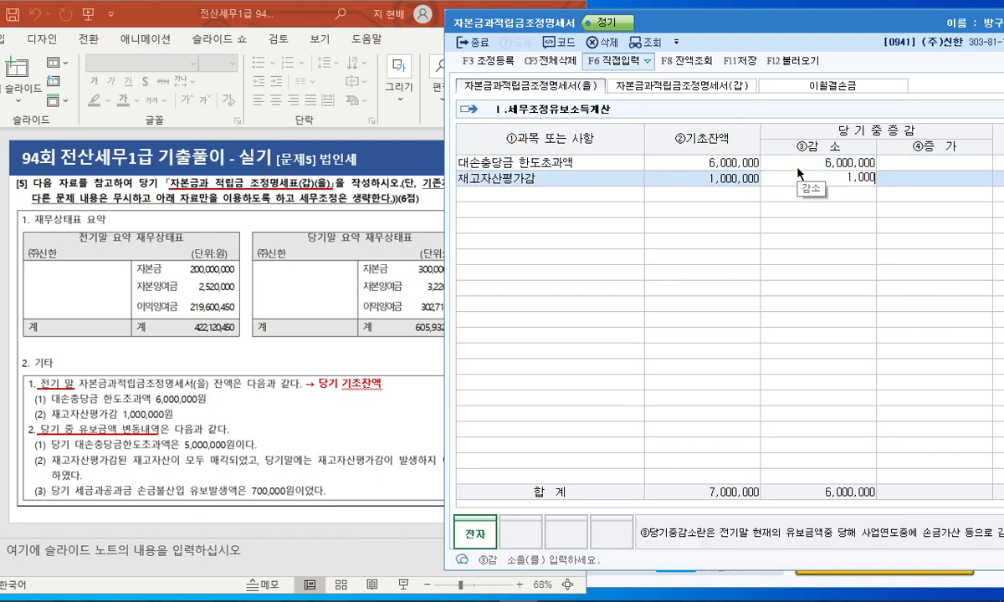
key(Return)
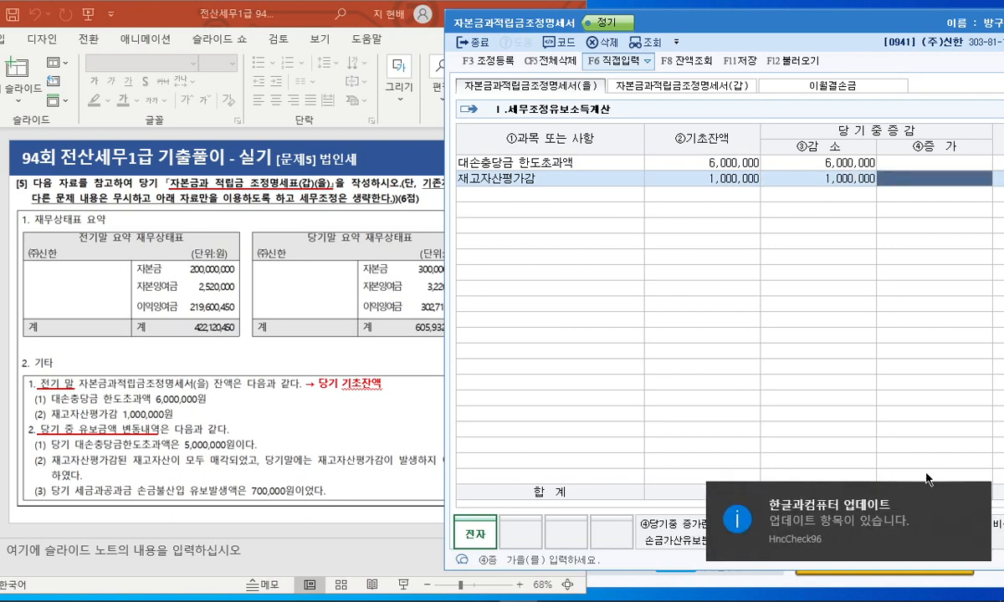
click(974, 496)
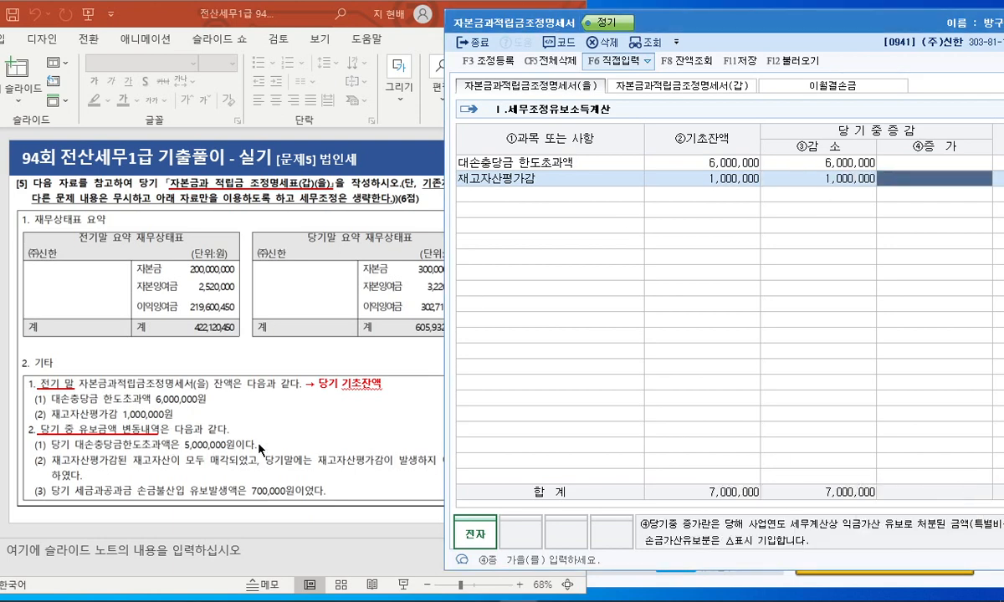
Step: Set the current-year increase (증가) of 대손충당금 한도초과액 to 5,000,000
drag(785, 31, 641, 31)
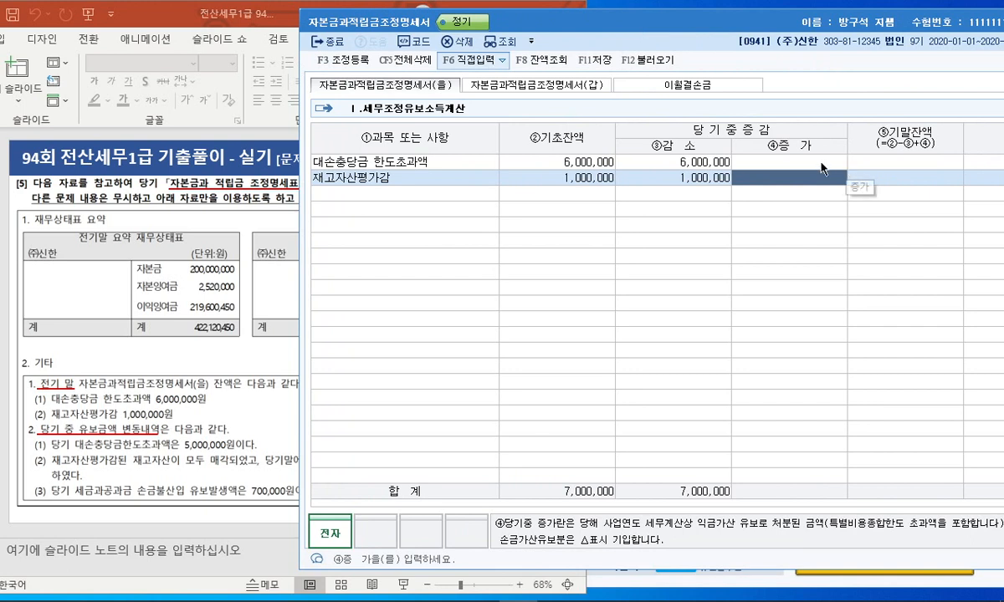
click(810, 162)
text(5000000)
key(Return)
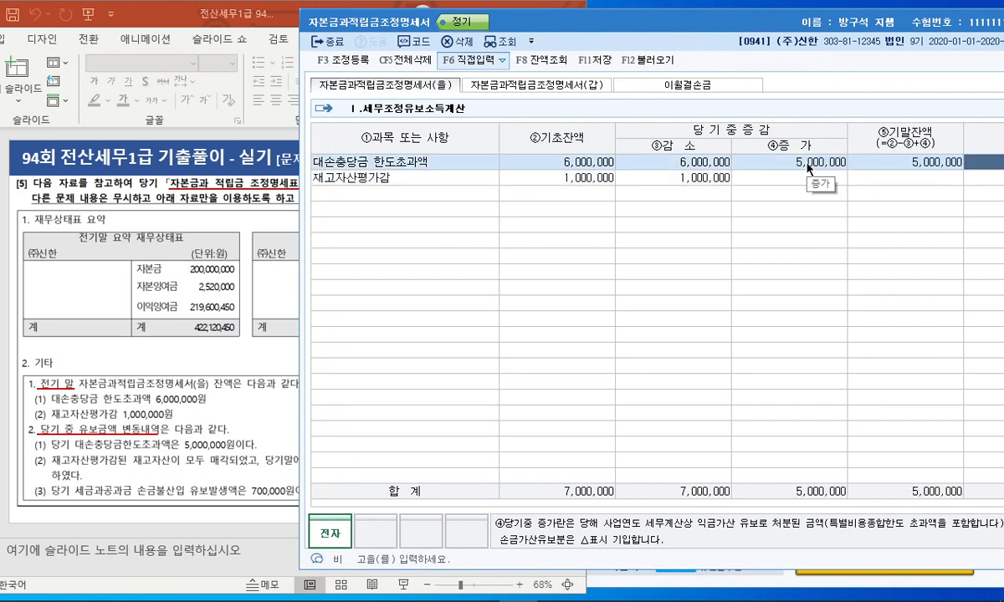
Step: Consult the problem slide for the current-year changes in 재고자산평가감 and 세금과공과금
click(141, 444)
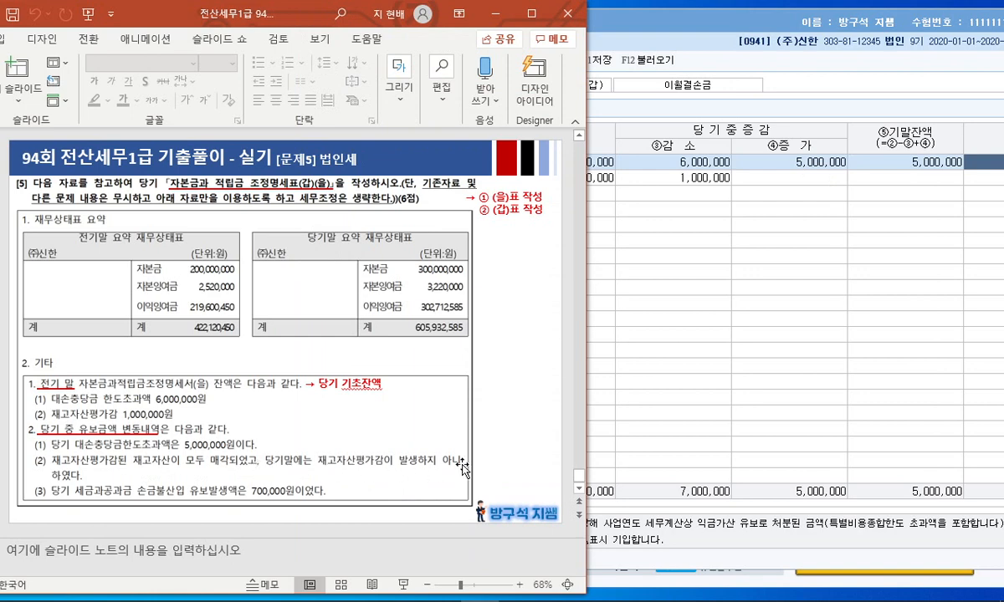
click(846, 200)
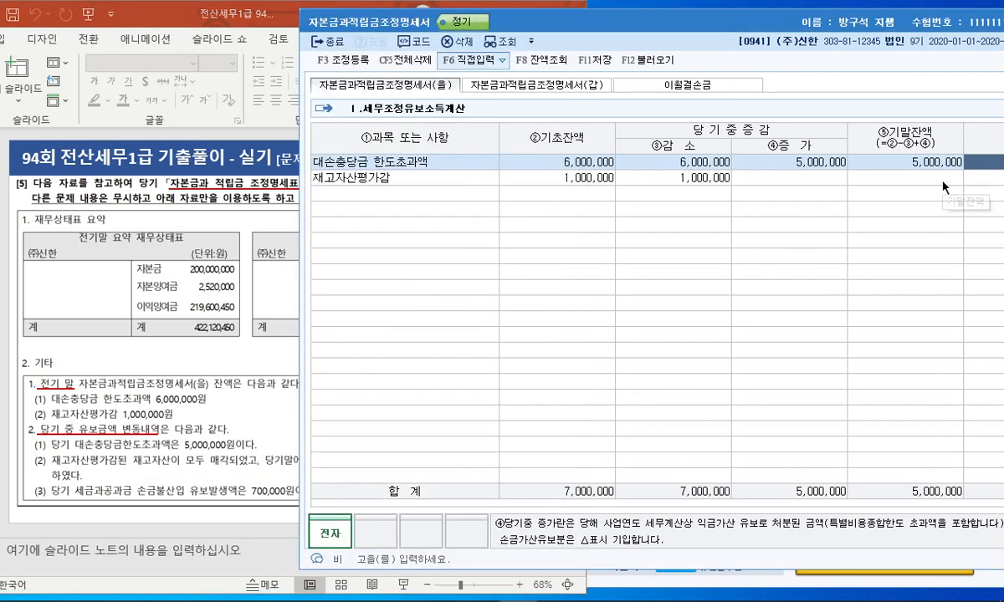
key(Return)
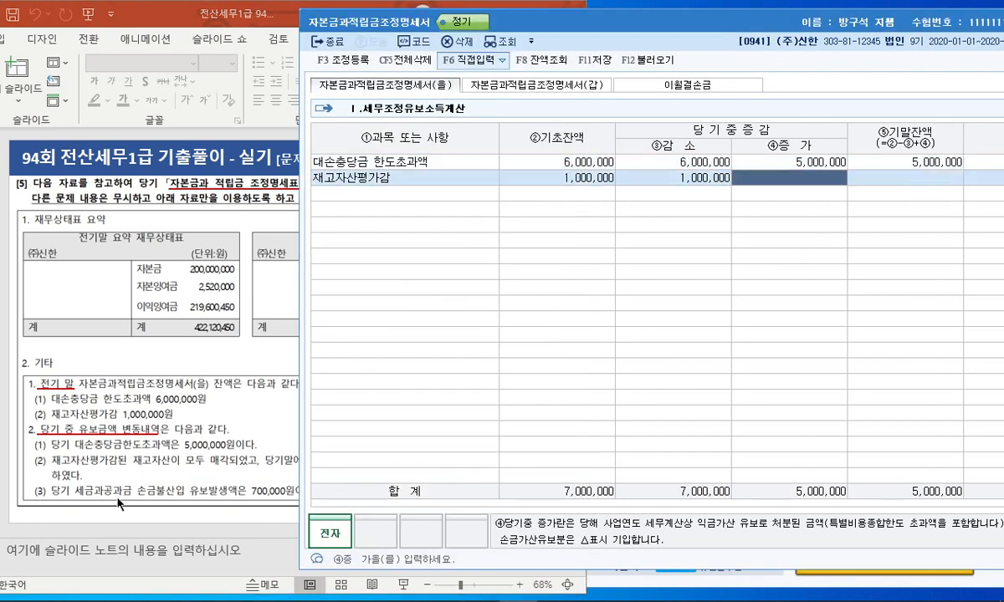
click(112, 472)
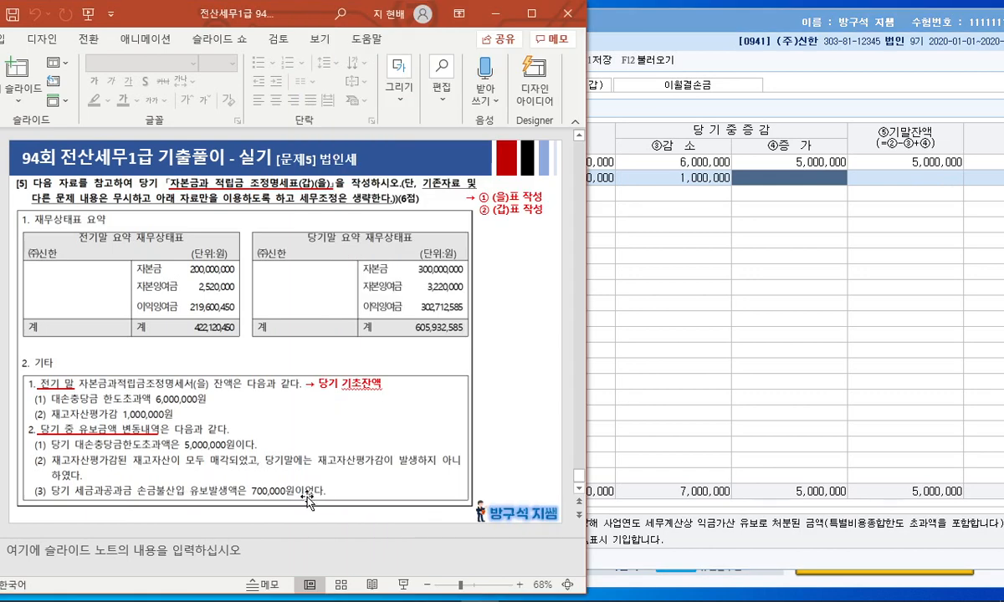
click(642, 365)
Step: Add 세금과공과금 as the third item with a current-year increase (증가) of 700,000
click(434, 197)
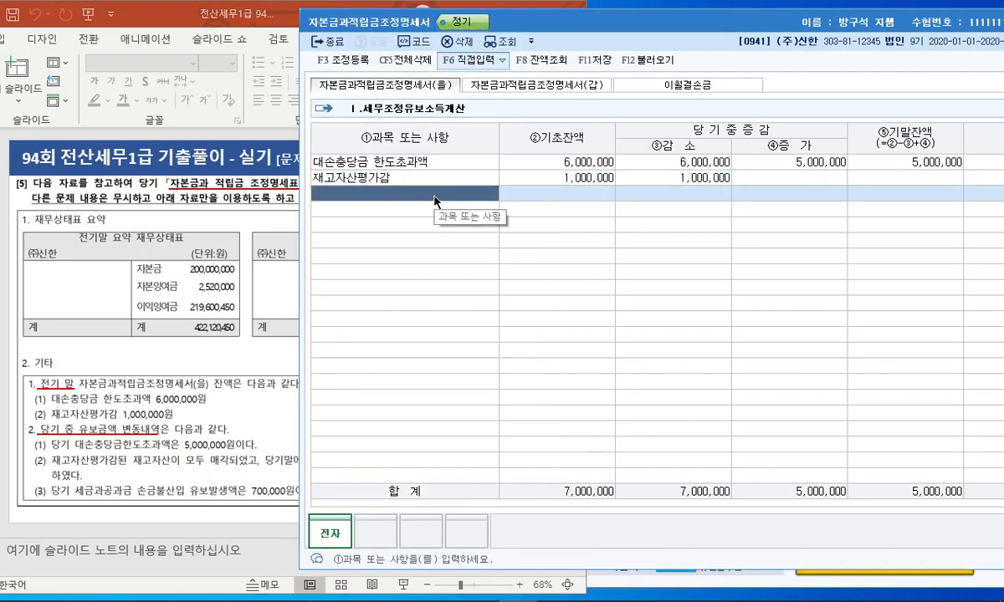
text(세금)
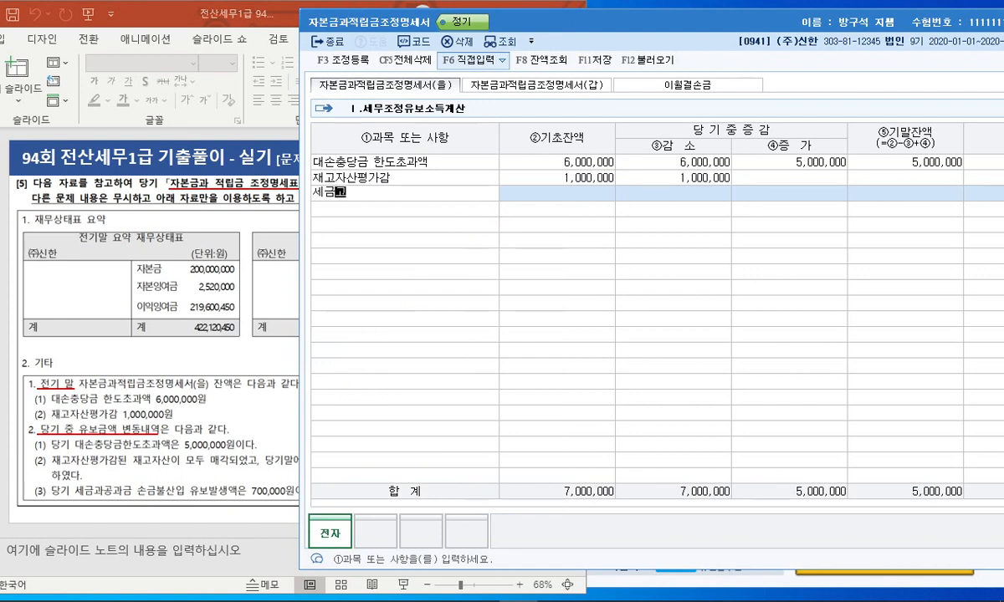
text(과공과금)
key(Return)
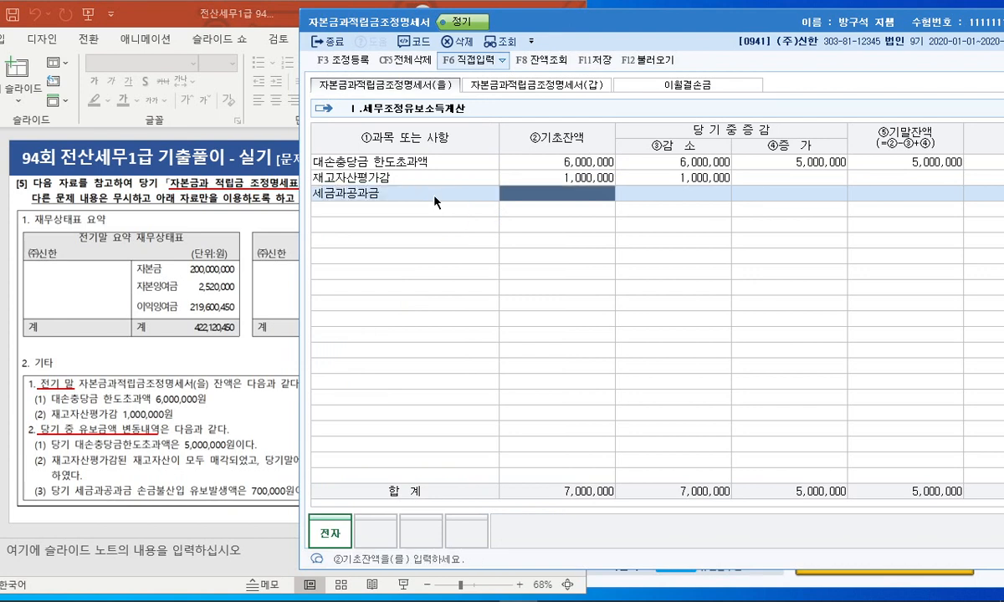
text(7000000)
key(Return)
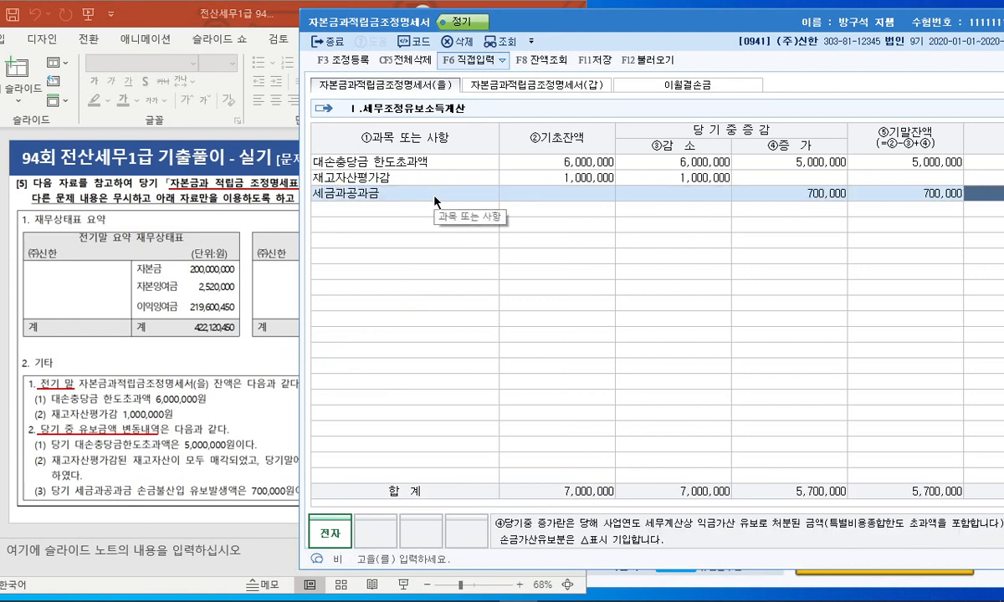
Step: Switch to the problem slide and annotate item (3), boxing 유보발생액, adding an arrow with a handwritten note, and marking the 700,000원 amount
click(289, 205)
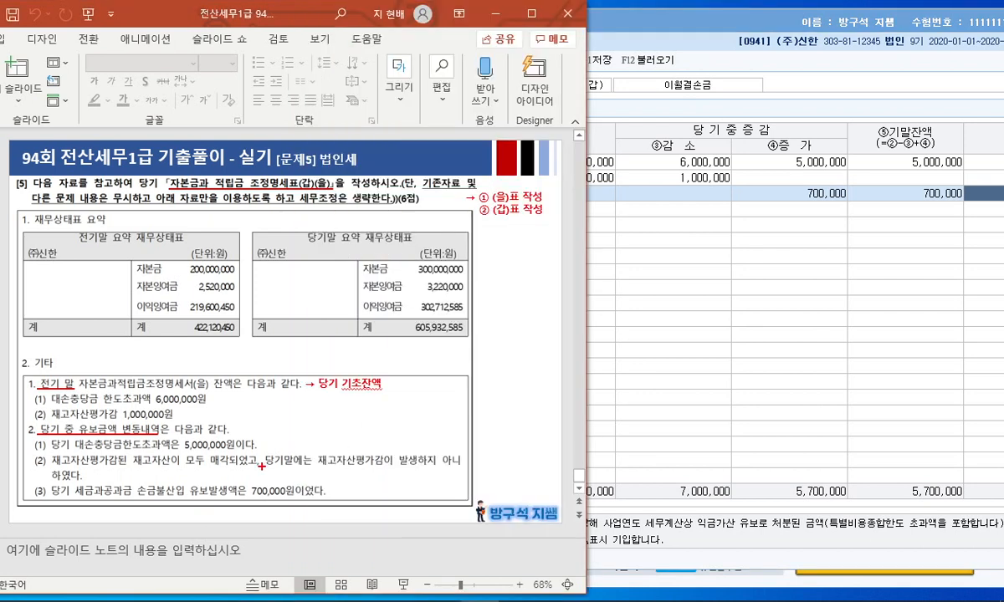
mouse_move(190, 499)
mouse_down()
mouse_move(240, 498)
mouse_move(185, 498)
mouse_move(244, 521)
mouse_up()
drag(257, 510, 260, 527)
drag(267, 508, 269, 539)
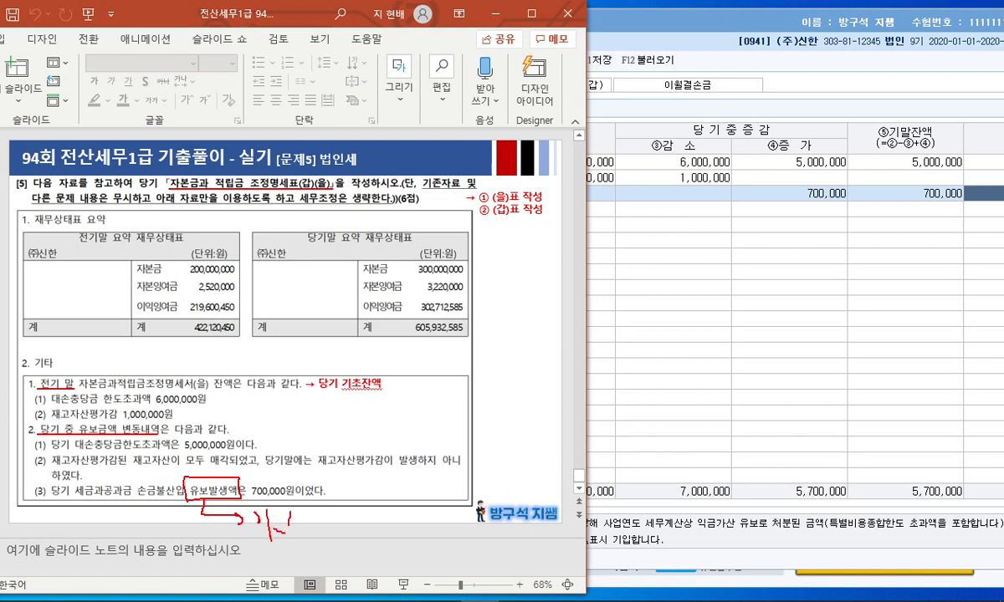
drag(241, 496, 330, 494)
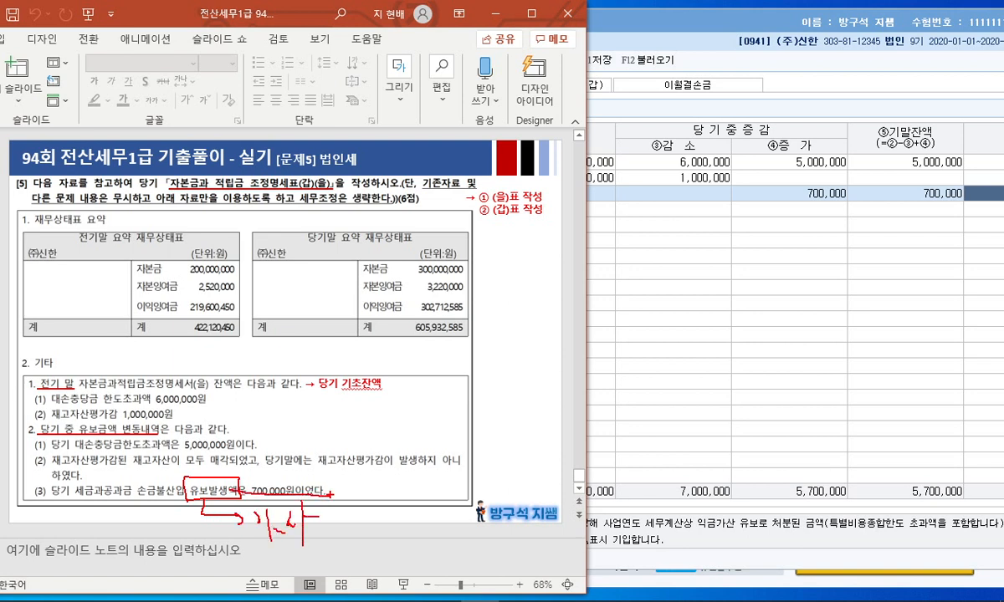
Step: Emphasise the handwritten note under item (3) and encircle the problem text, and clear all annotations from the slide
mouse_move(292, 502)
mouse_down()
mouse_move(257, 539)
mouse_move(322, 512)
mouse_up()
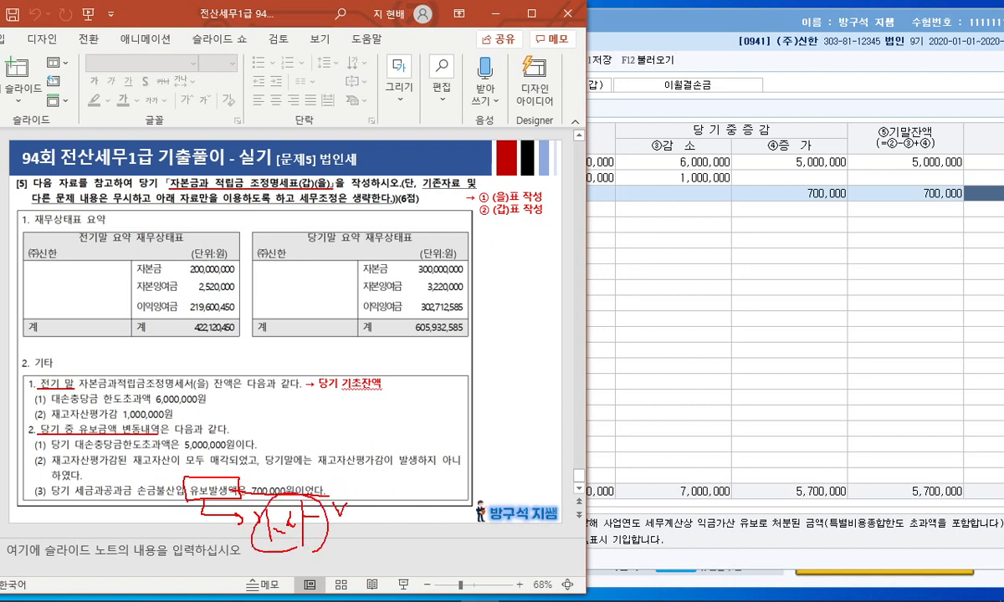
mouse_move(449, 278)
mouse_down()
mouse_move(58, 227)
mouse_move(209, 503)
mouse_move(357, 117)
mouse_move(25, 387)
mouse_move(273, 506)
mouse_move(440, 416)
mouse_move(379, 147)
mouse_move(167, 141)
mouse_move(32, 297)
mouse_move(179, 518)
mouse_up()
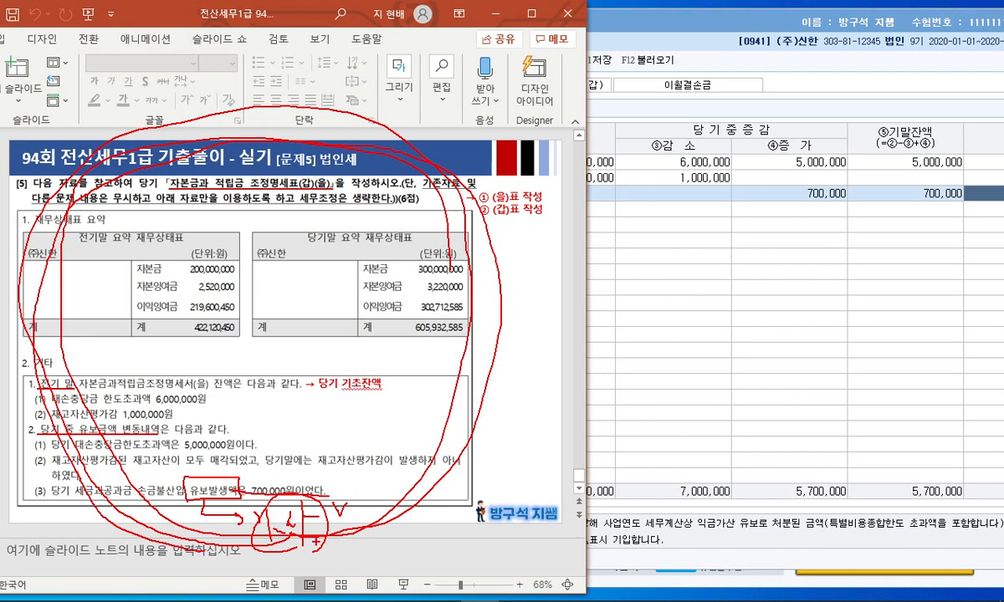
mouse_move(305, 520)
mouse_down()
mouse_move(243, 483)
mouse_move(312, 525)
mouse_up()
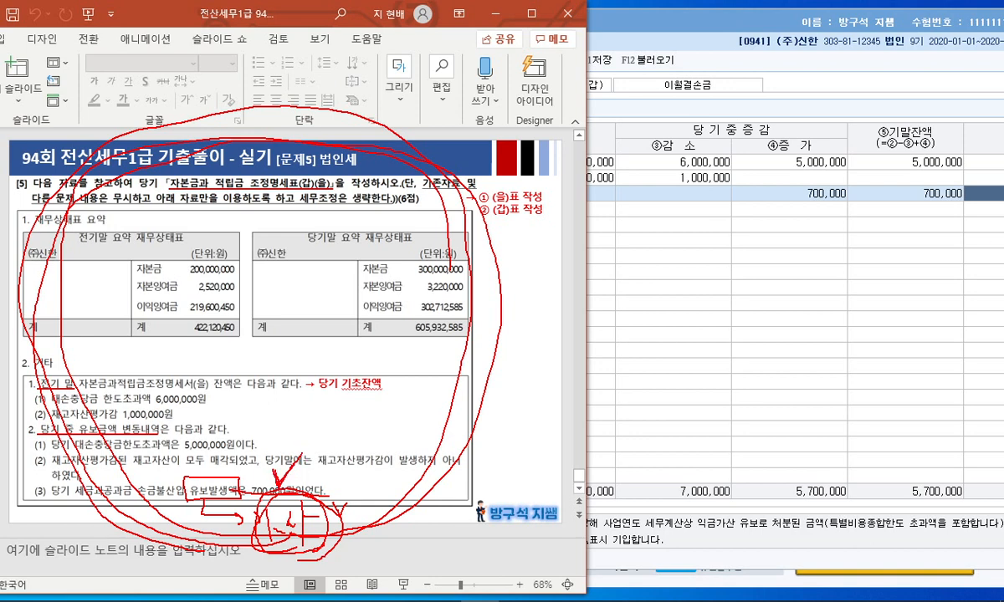
key(Escape)
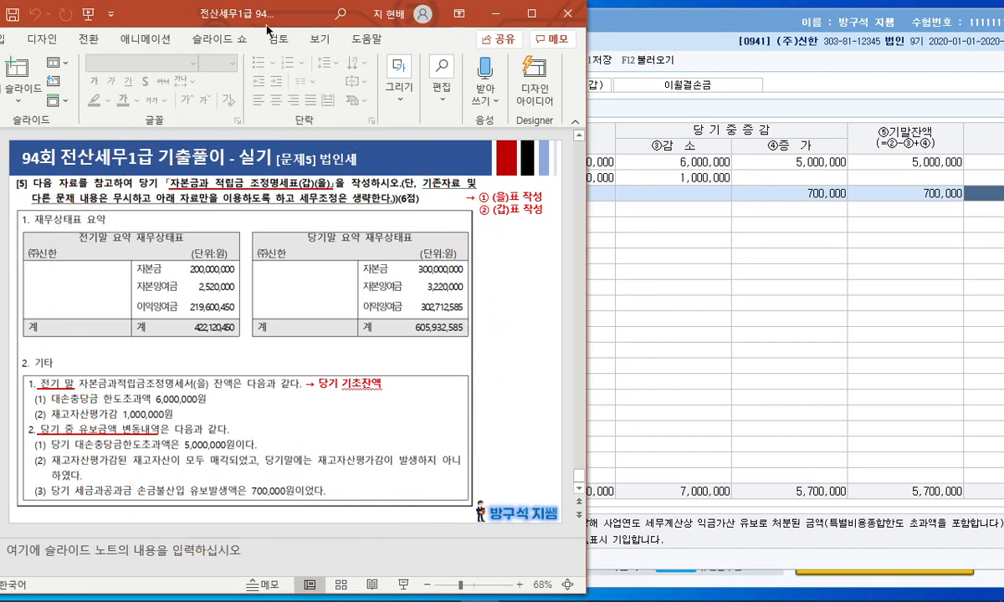
Step: Return to the tax program, open the 자본금과적립금조정명세서(갑) sheet and load its existing data
drag(270, 17, 230, 17)
drag(592, 29, 442, 25)
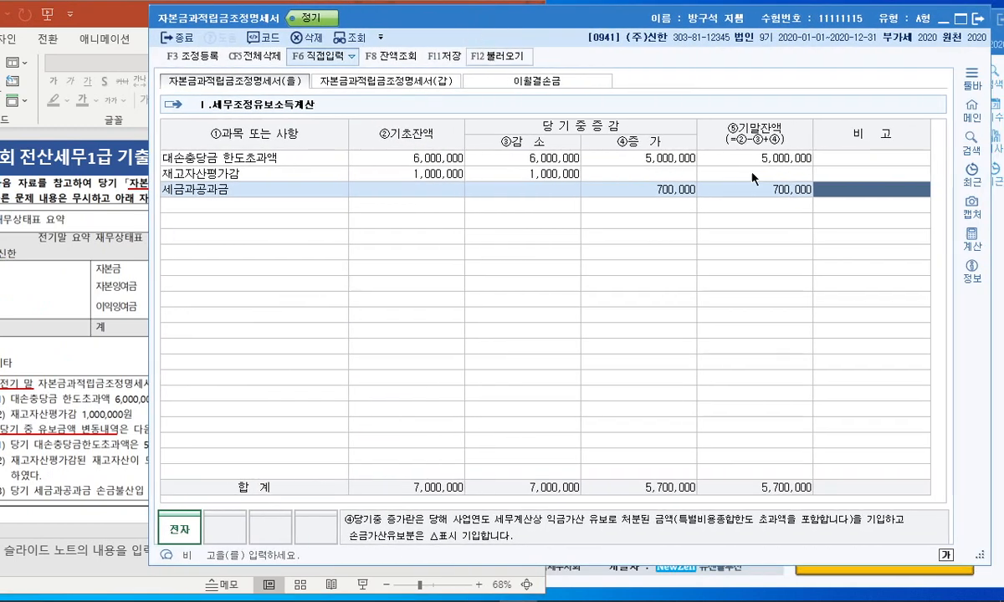
click(358, 82)
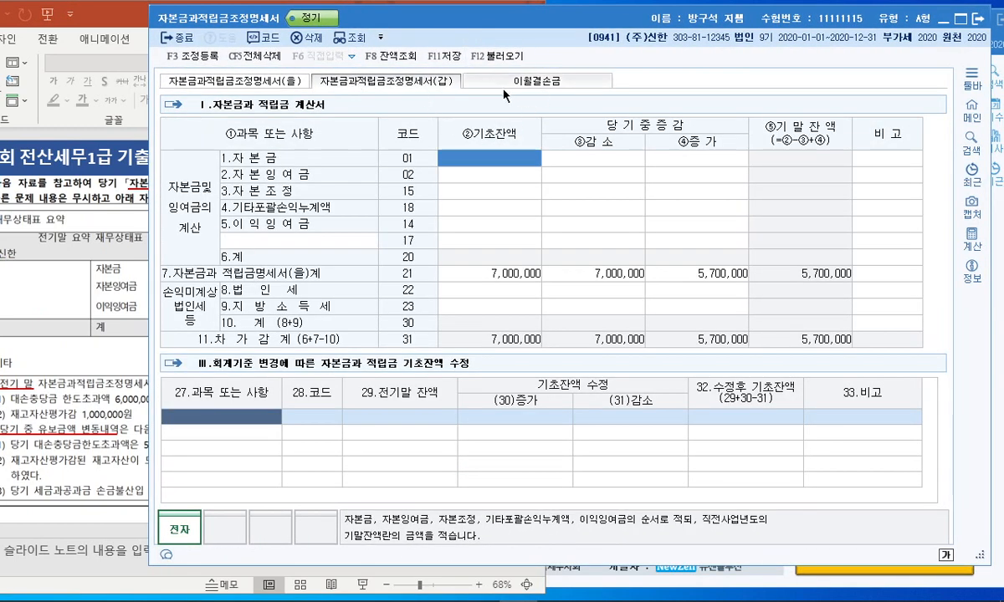
click(496, 56)
click(595, 313)
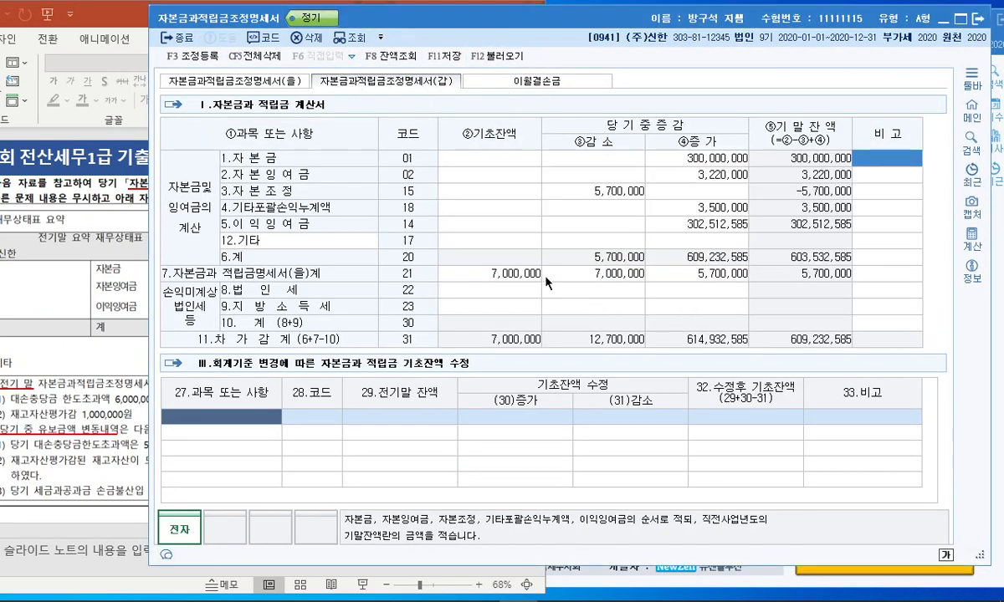
Step: Underline the 자본금과 적립금명세서(을)계 row, circle the loaded current-year changes above it, and clear the marks
drag(316, 278, 845, 279)
mouse_move(773, 163)
mouse_down()
mouse_move(586, 234)
mouse_move(770, 159)
mouse_up()
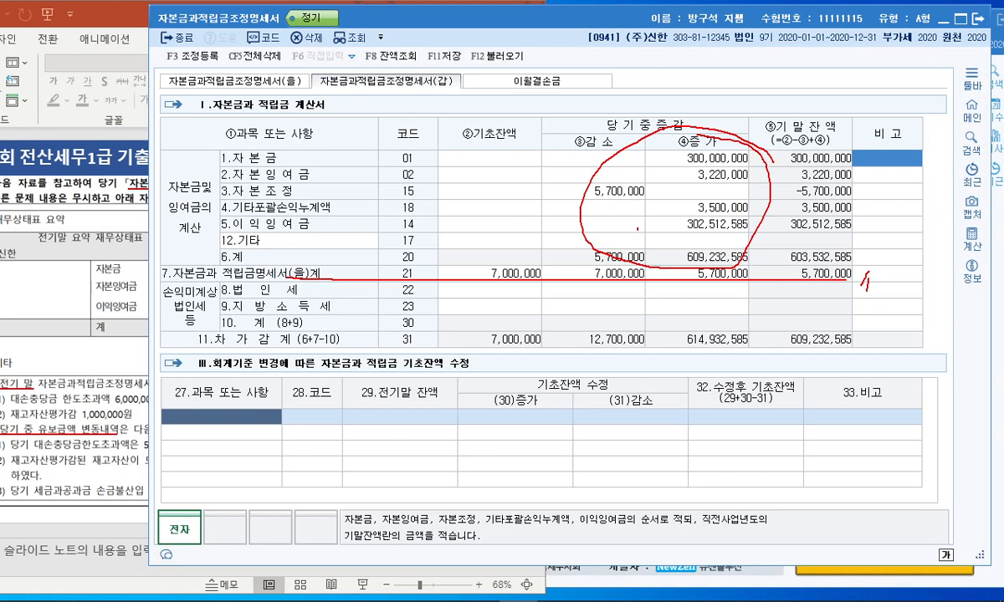
key(Escape)
Step: Clear the loaded current-year decrease and increase amounts from the 자본금, 자본잉여금, 자본조정, 기타포괄손익누계액 and 이익잉여금 rows
click(97, 323)
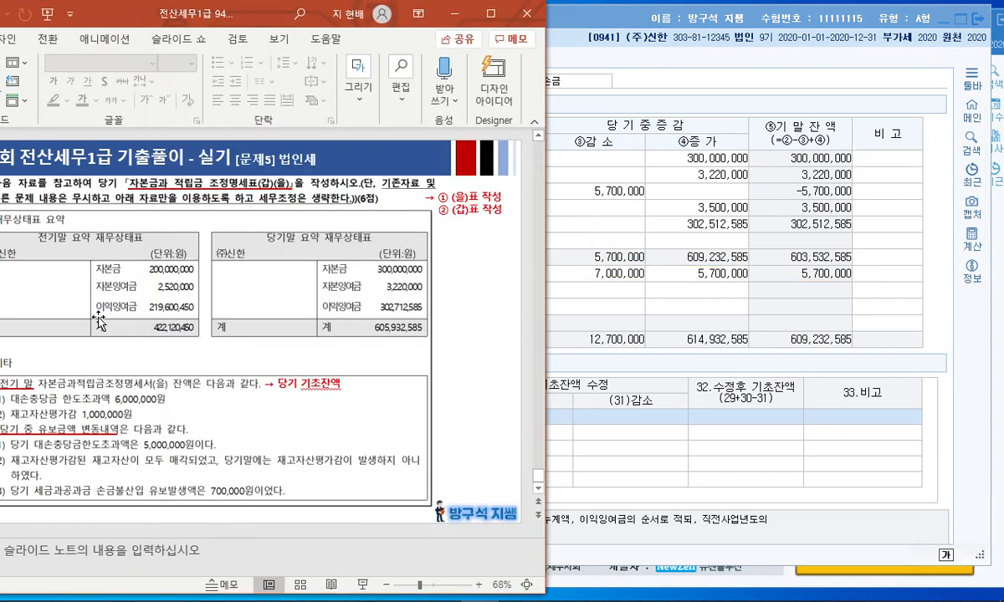
drag(249, 18, 286, 22)
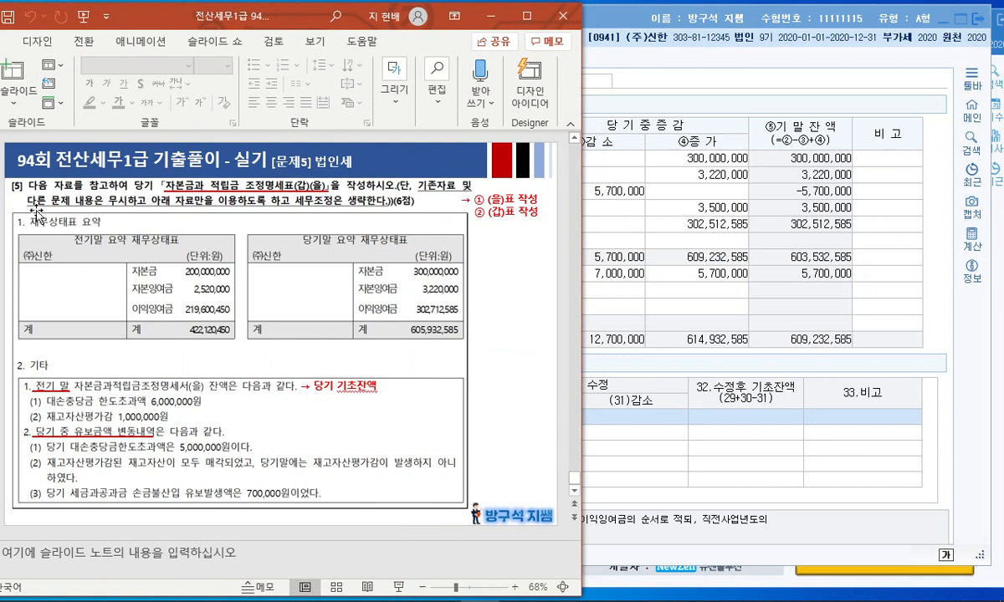
click(765, 253)
click(627, 191)
key(Delete)
click(698, 157)
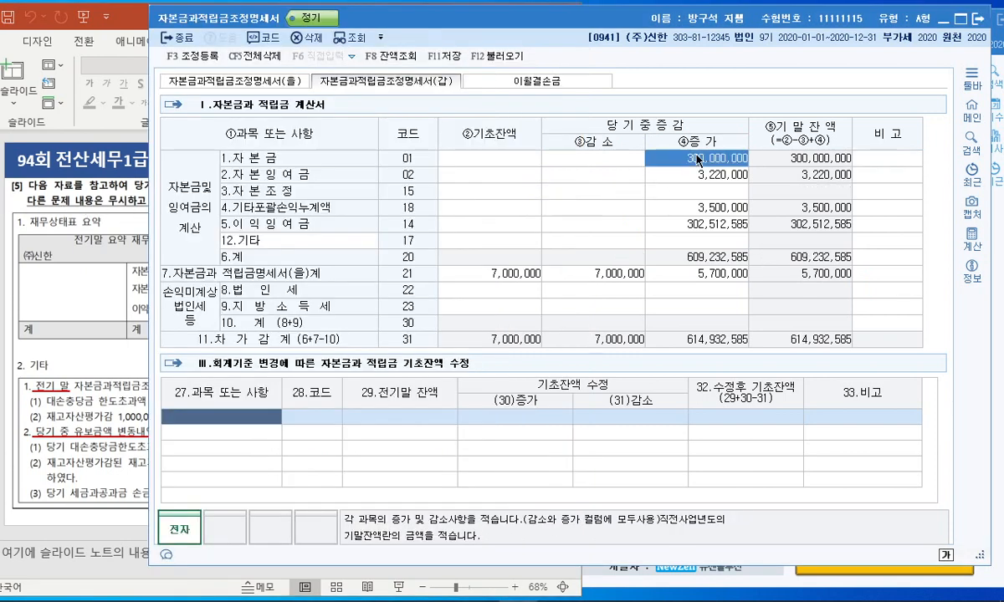
key(Delete)
click(702, 173)
key(Delete)
click(703, 193)
click(703, 208)
key(Delete)
click(700, 225)
key(Delete)
Step: Arrange the windows to show the prior-year balance sheet and set the 자본금 opening balance (기초잔액) to 200,000,000
click(503, 157)
click(113, 224)
drag(170, 22, 57, 20)
drag(499, 20, 701, 38)
text(200000000)
key(Return)
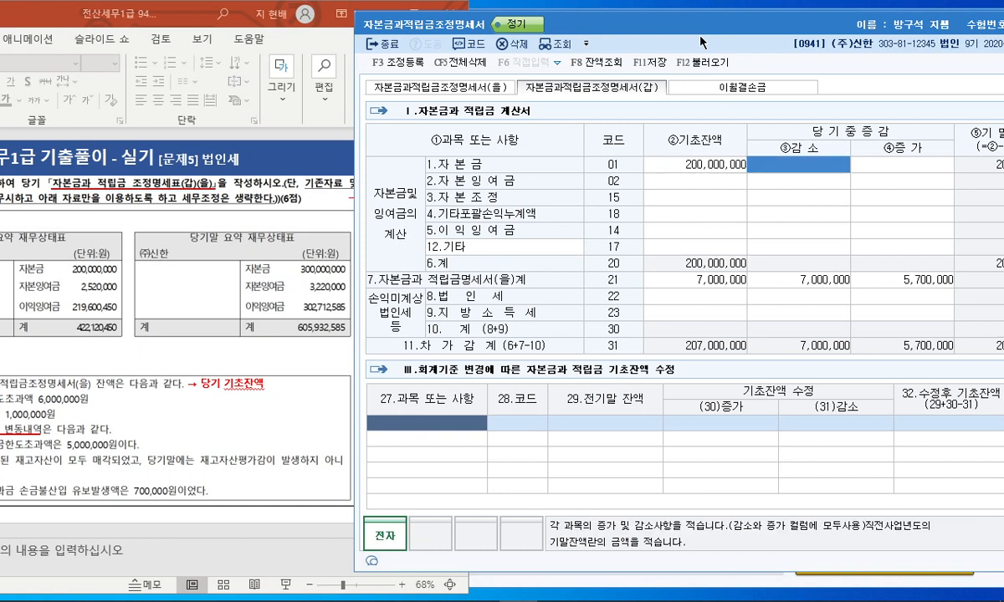
Step: Set the 자본잉여금 opening balance (기초잔액) to 2,520,000
key(Return)
key(Return)
text(2520000)
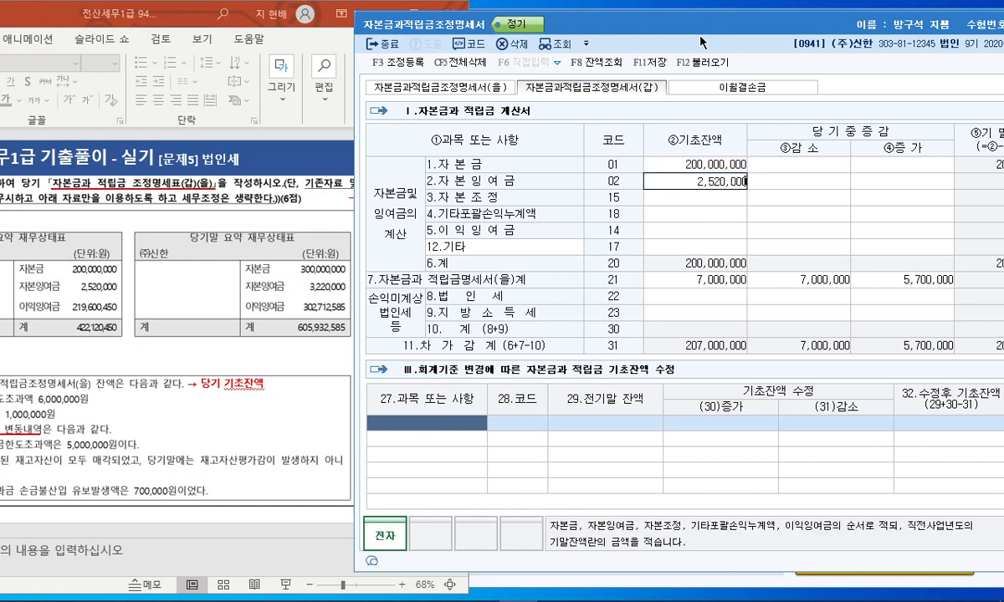
key(Return)
Step: Set the 이익잉여금 opening balance (기초잔액) to 219,600,450
key(Left)
key(Down)
key(Down)
key(Down)
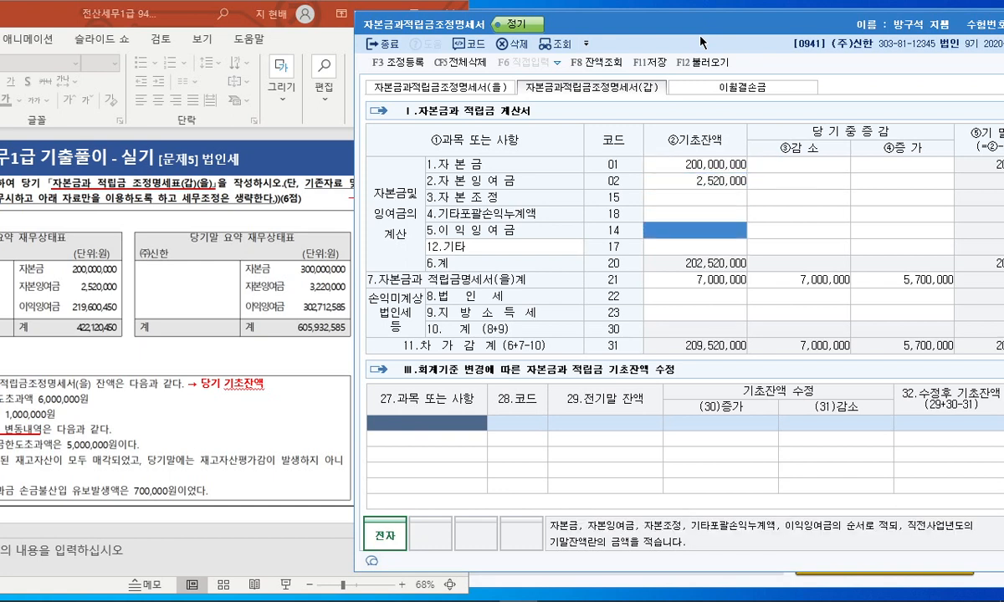
text(219600450)
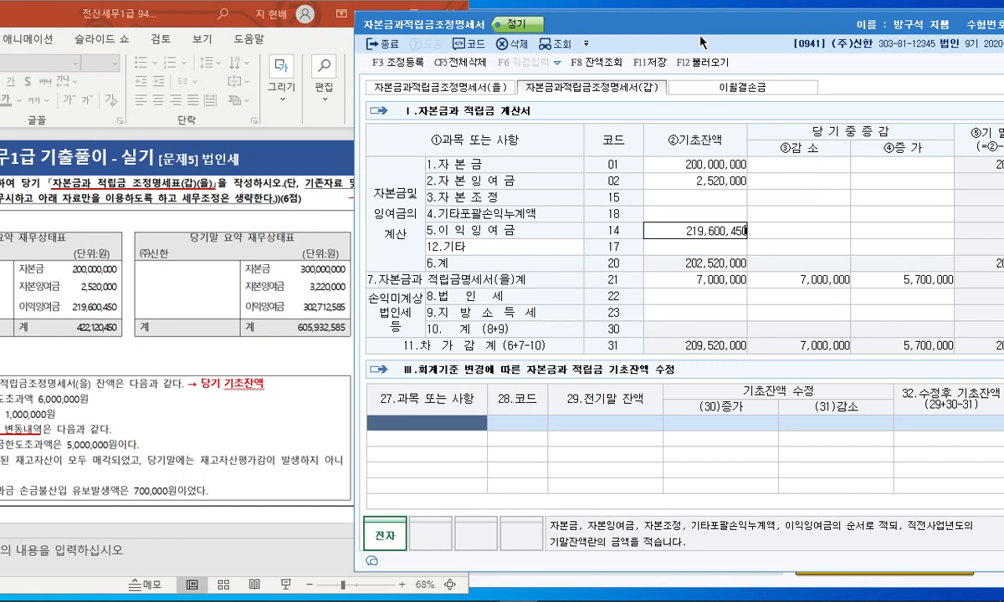
key(Return)
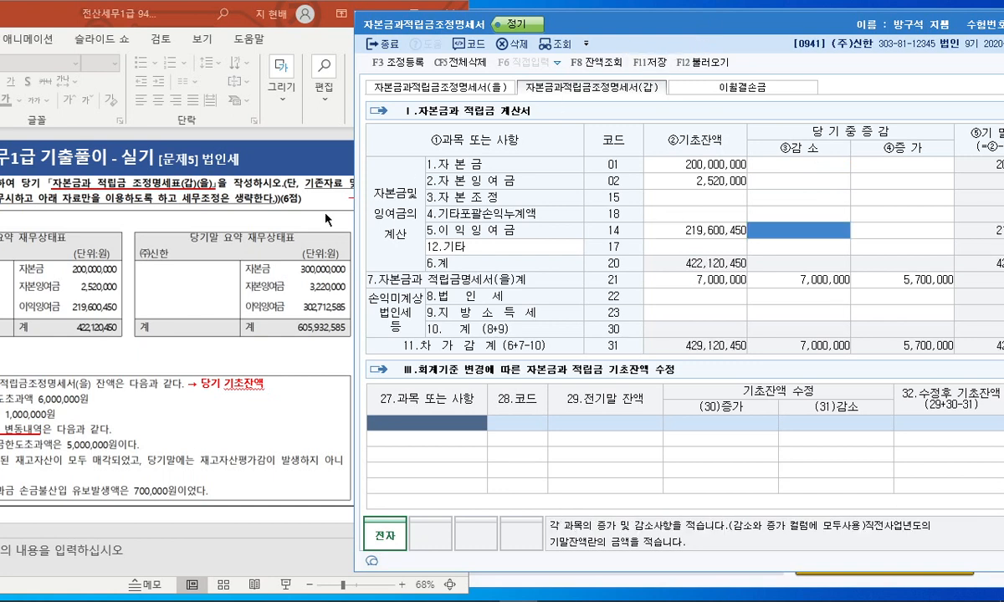
Step: Set the current-year increase (증가) of 자본금 to 100,000,000 and of 자본잉여금 to 700,000
click(883, 164)
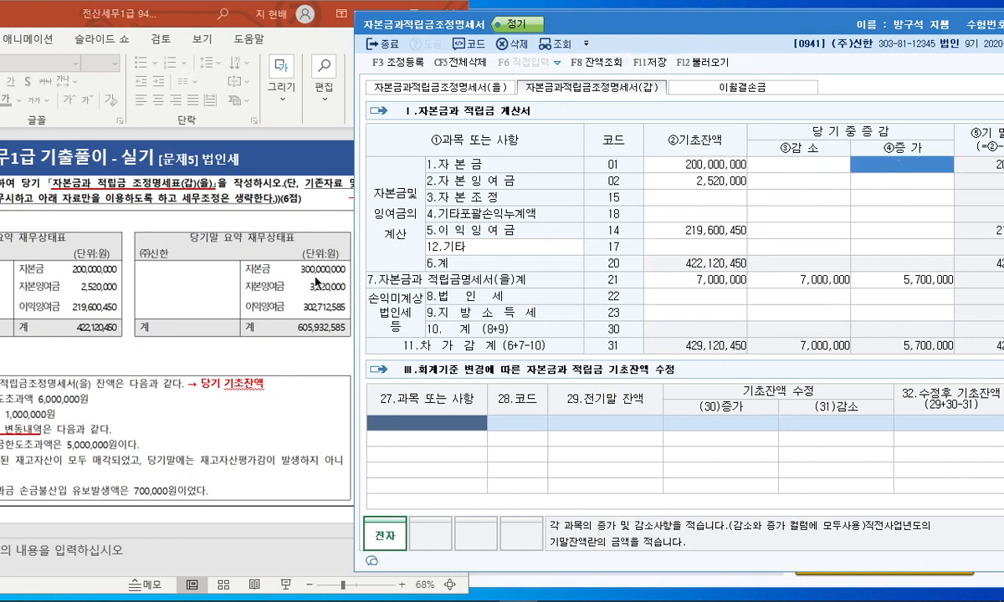
text(100000000)
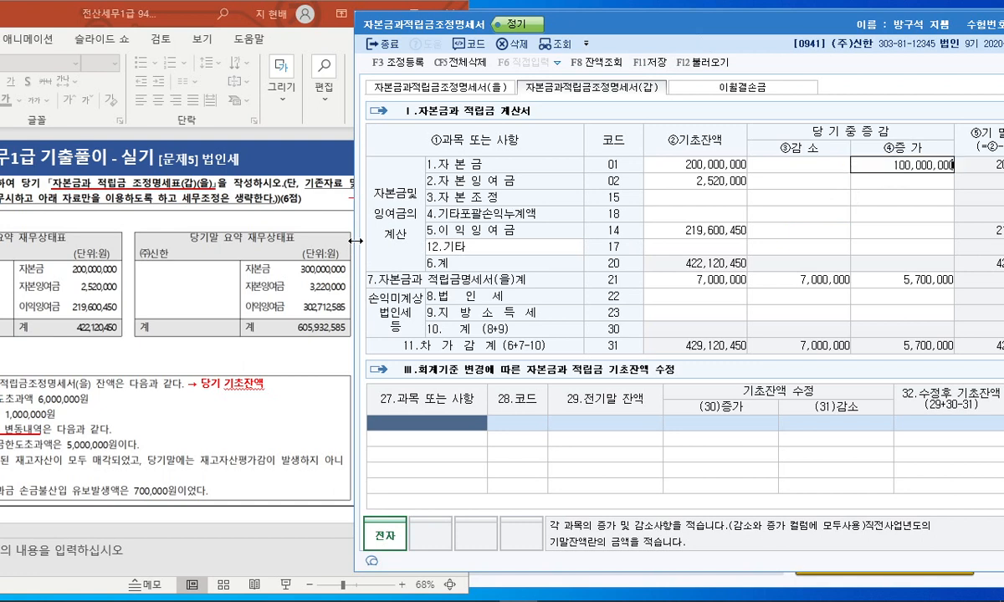
key(Return)
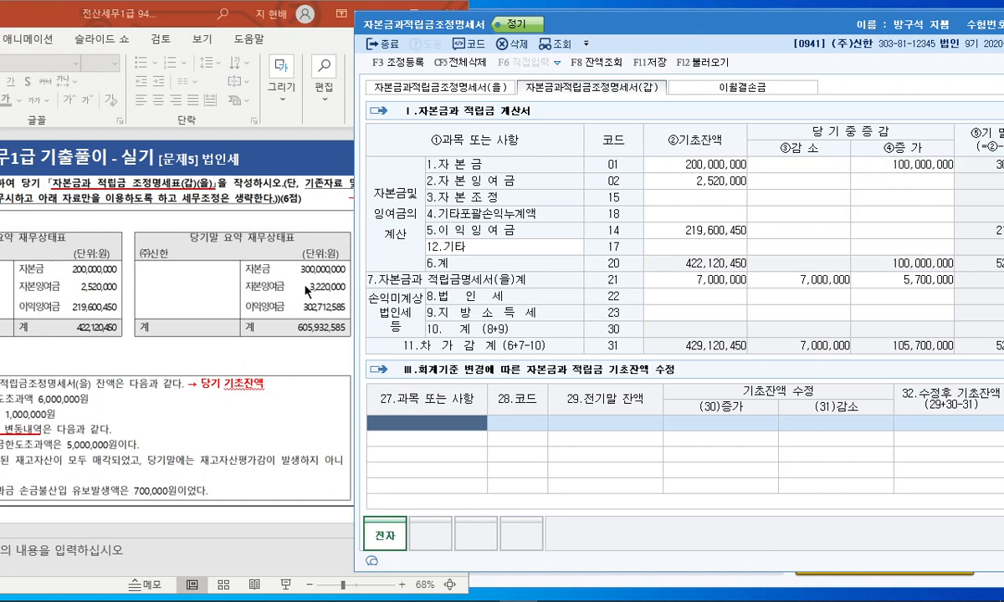
click(867, 181)
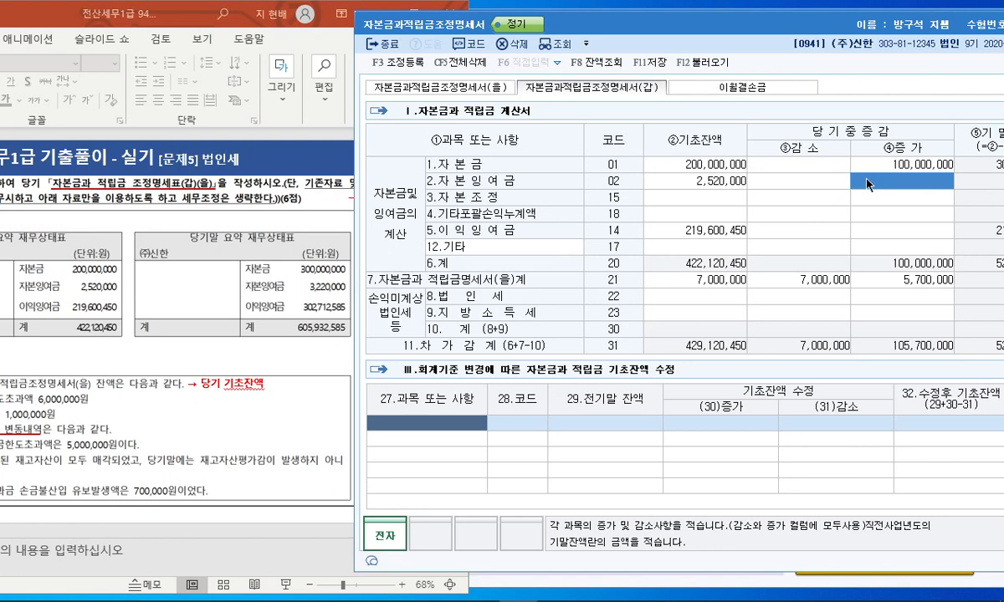
text(700,000)
key(Return)
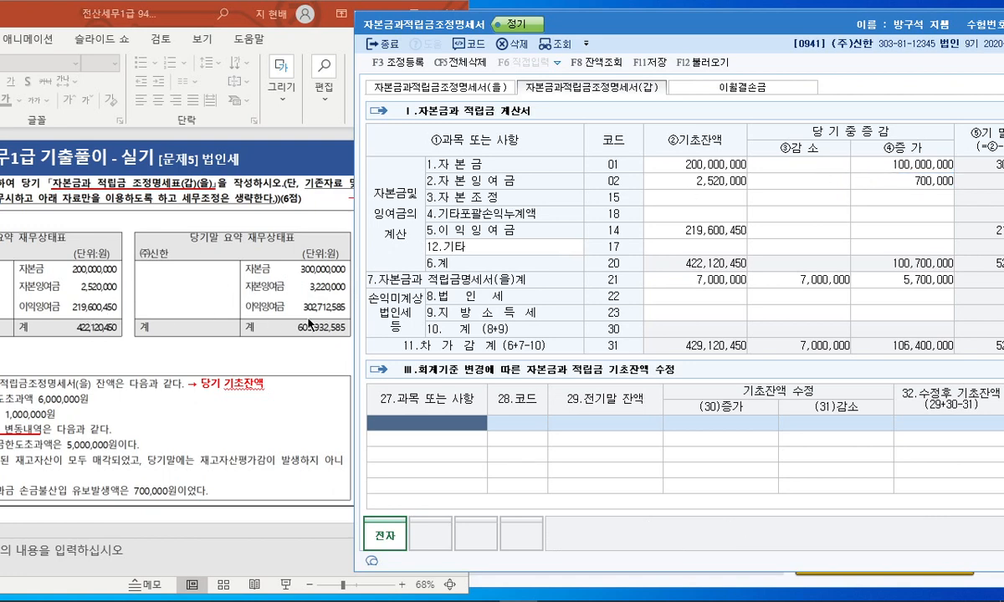
Step: Set the current-year increase (증가) of 이익잉여금 to 83,112,135
drag(576, 25, 341, 25)
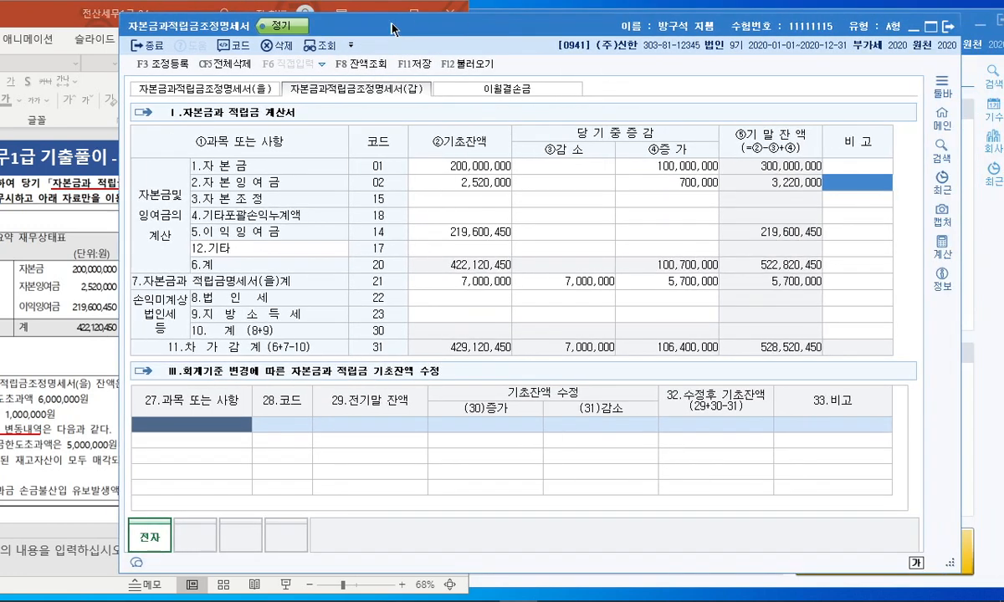
click(699, 234)
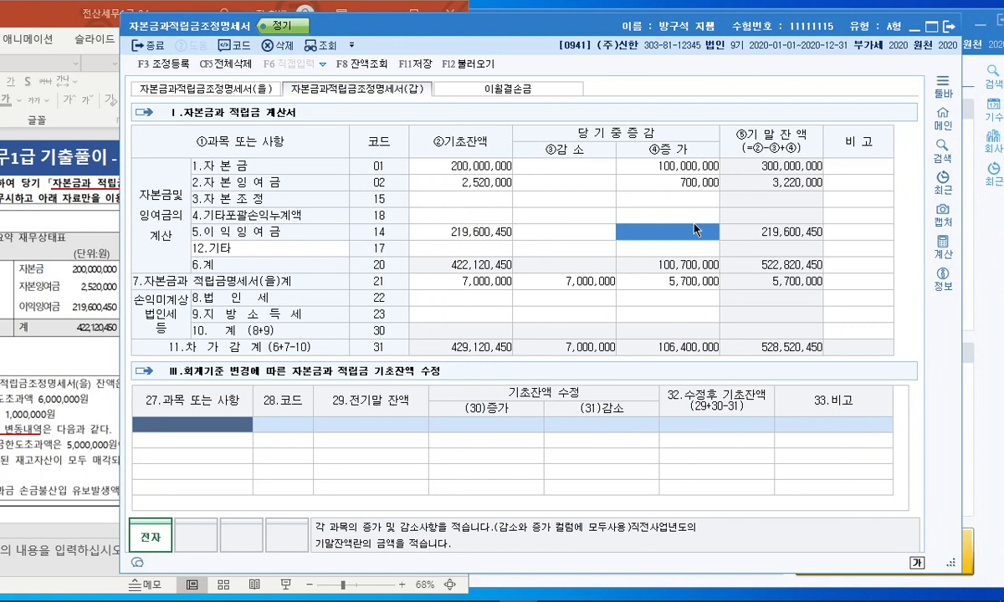
text(83,112,1)
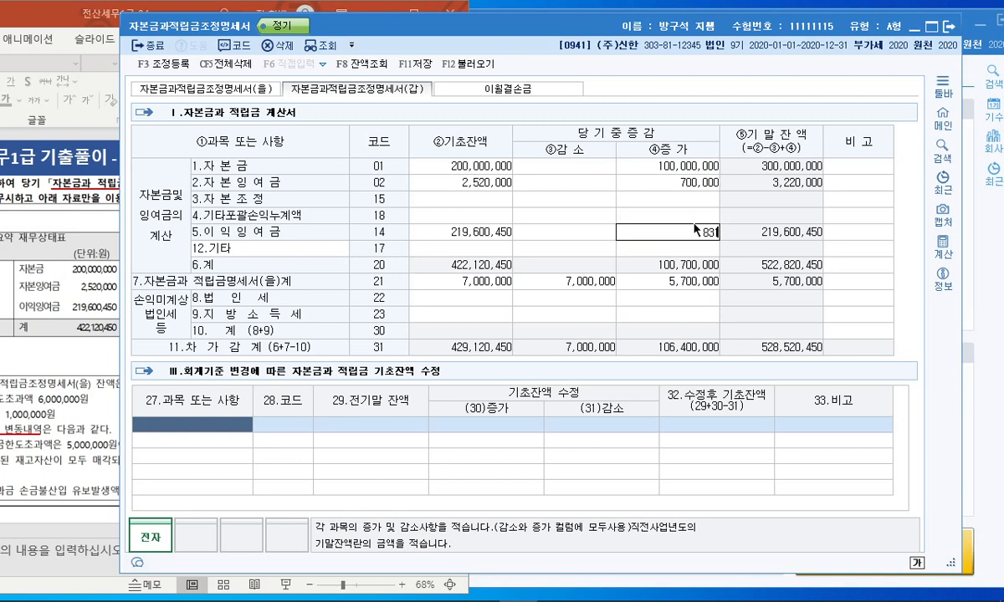
text(35)
key(Return)
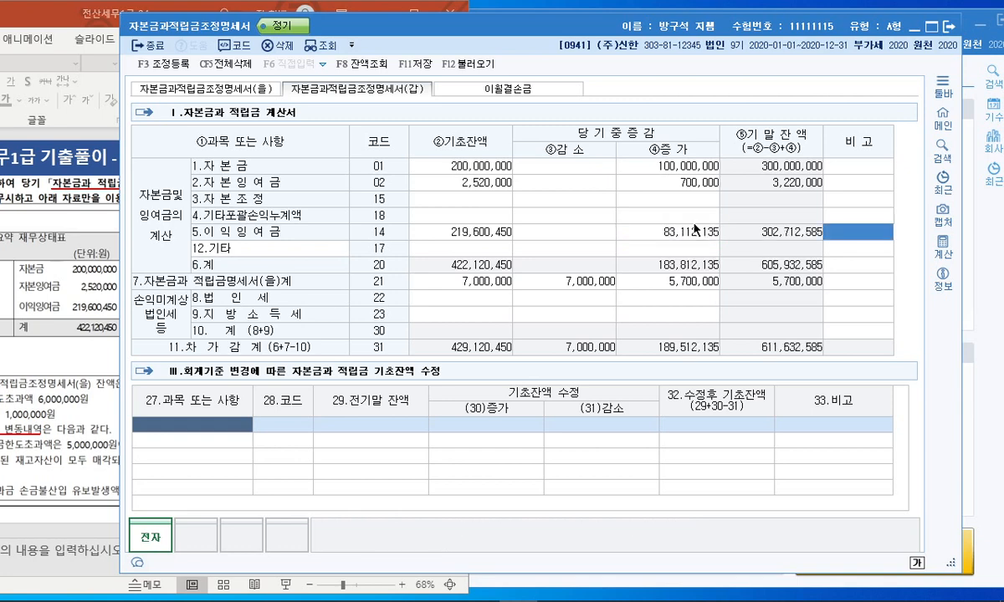
Step: Check the (갑) sheet's balances against the problem slide, briefly marking the (을)계 row and the 차가감계 ending balance
click(84, 256)
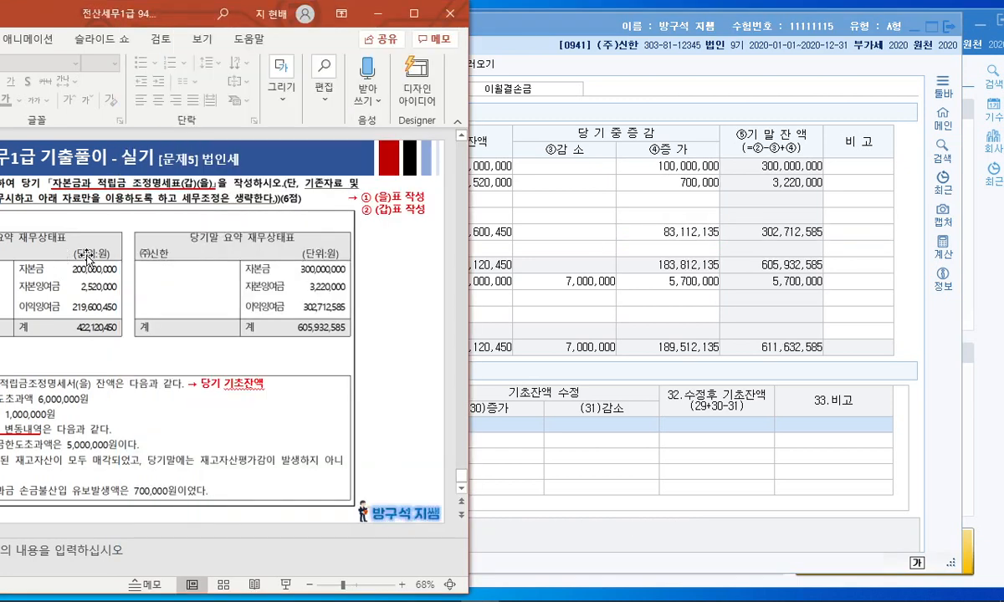
click(763, 240)
click(695, 236)
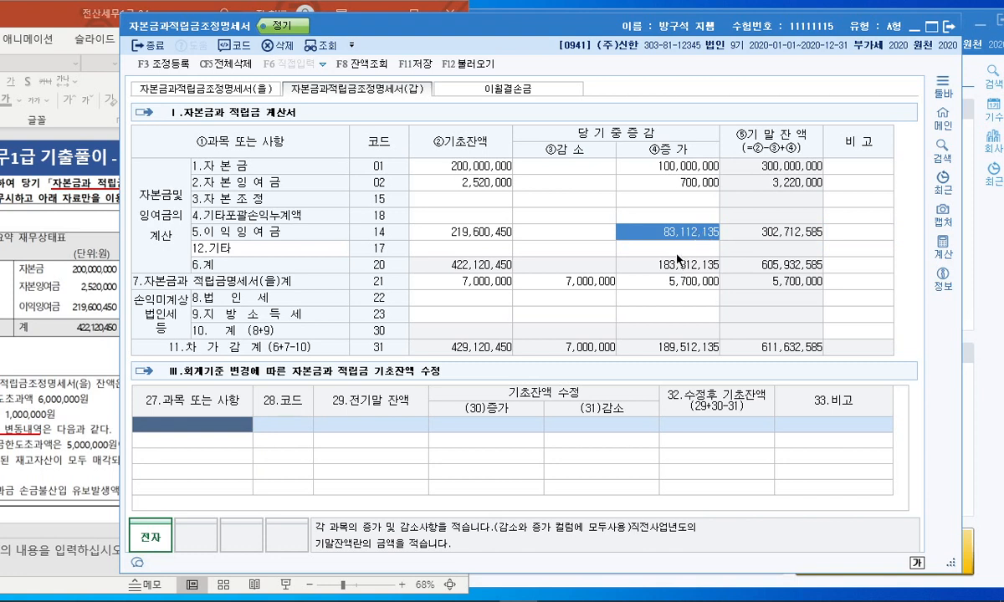
key(Down)
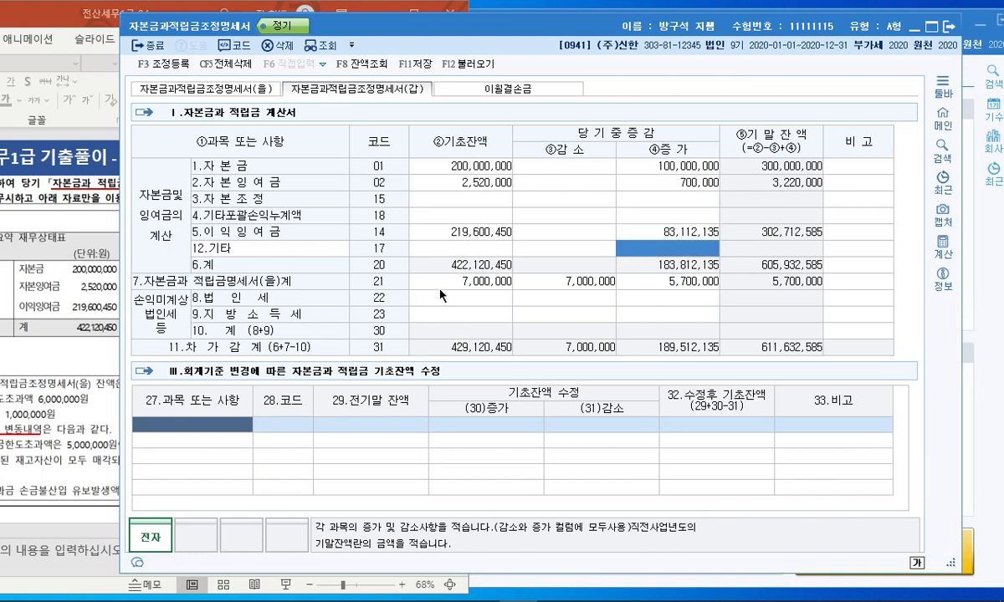
mouse_move(178, 279)
mouse_down()
mouse_move(138, 303)
mouse_move(615, 328)
mouse_move(736, 301)
mouse_move(167, 293)
mouse_up()
drag(763, 336, 801, 331)
key(Escape)
Step: Open the 이월결손금 sheet and examine its columns through to the 잔액 section
click(508, 88)
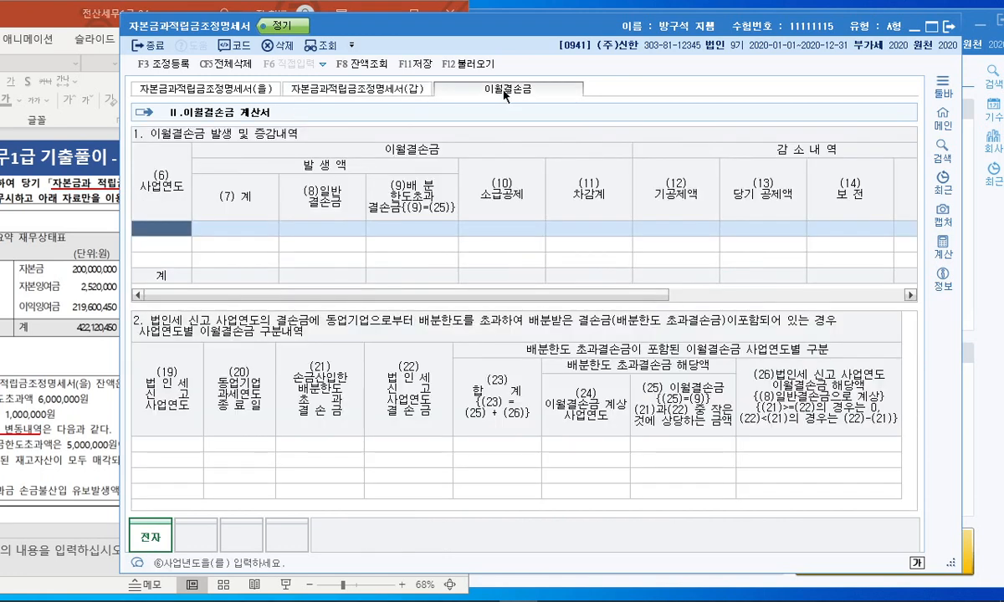
drag(524, 294, 767, 294)
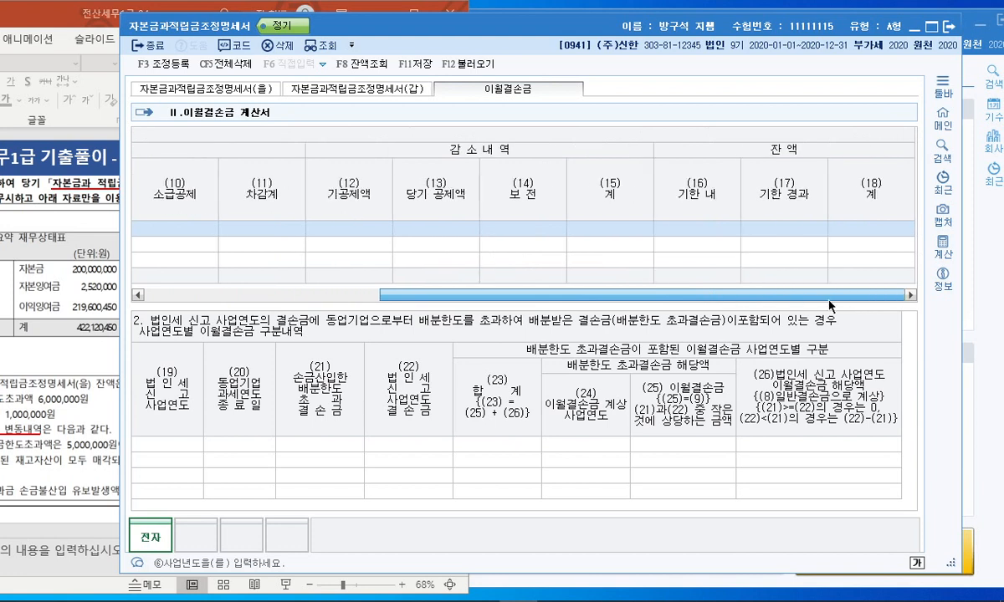
click(736, 233)
drag(646, 294, 765, 267)
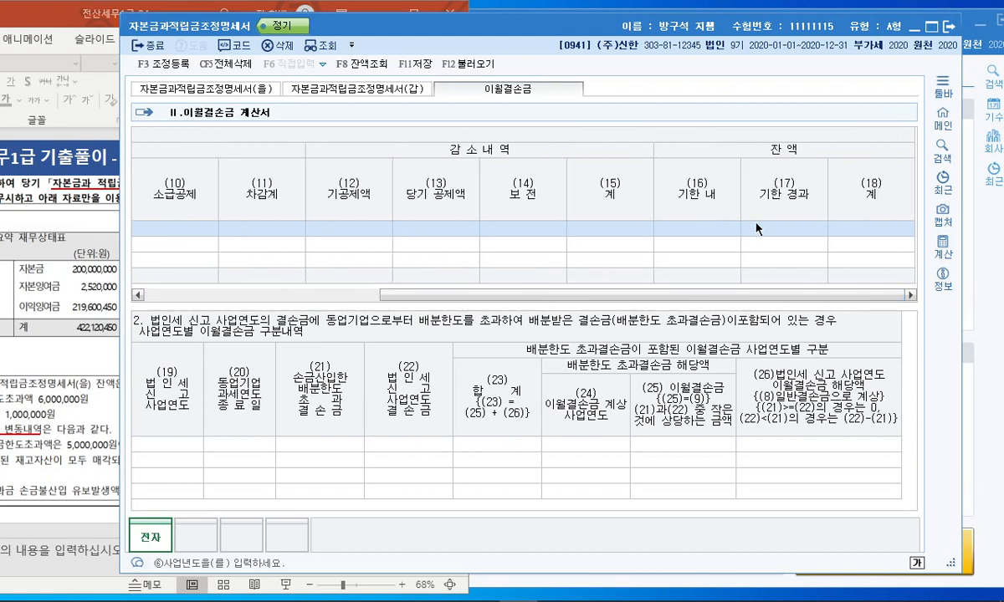
Step: Annotate the 기한 내 and 기한 경과 columns with circles and handwritten notes, cross them out, and clear the marks
mouse_move(713, 214)
mouse_down()
mouse_move(672, 192)
mouse_move(694, 218)
mouse_up()
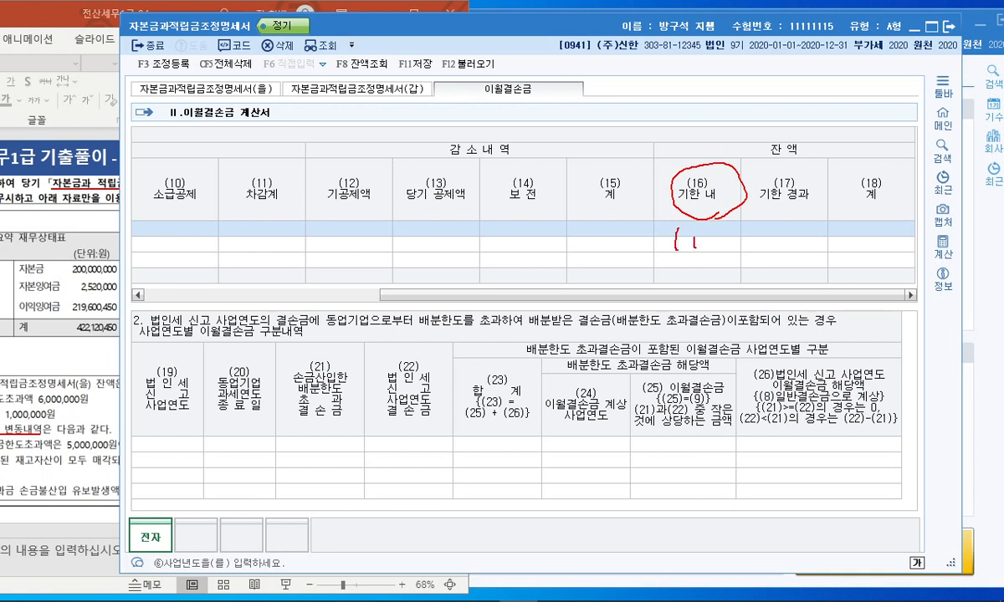
drag(751, 254, 764, 244)
mouse_move(829, 200)
mouse_down()
mouse_move(766, 200)
mouse_move(809, 191)
mouse_up()
drag(787, 233, 791, 269)
mouse_move(806, 231)
mouse_down()
mouse_move(816, 251)
mouse_move(793, 264)
mouse_up()
drag(797, 243, 852, 253)
mouse_move(843, 237)
mouse_down()
mouse_move(886, 255)
mouse_move(688, 278)
mouse_up()
drag(812, 130, 707, 205)
drag(675, 139, 793, 202)
mouse_move(729, 271)
mouse_down()
mouse_move(734, 223)
mouse_move(744, 260)
mouse_up()
mouse_move(924, 268)
mouse_down()
mouse_move(785, 197)
mouse_move(882, 267)
mouse_up()
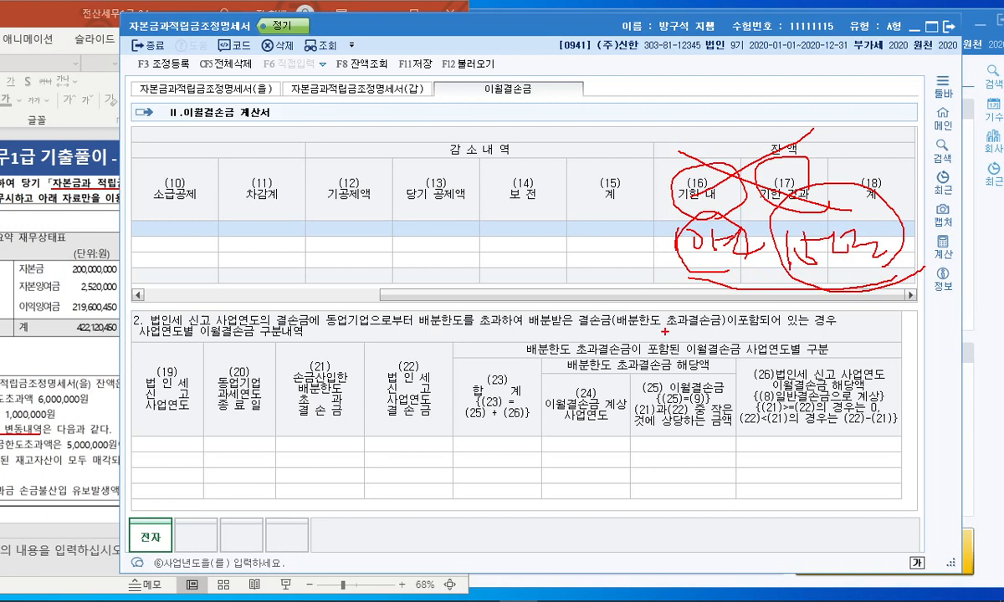
key(Escape)
drag(433, 297, 226, 283)
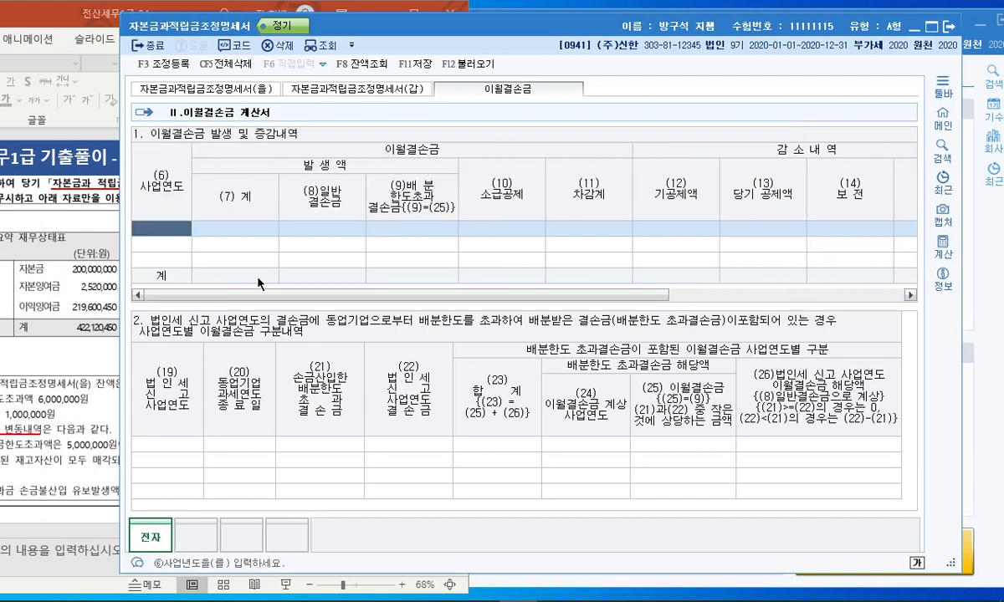
Step: Close the 자본금과적립금조정명세서 form, switch to PowerPoint and present the problem 5 slide full screen
click(948, 27)
click(531, 331)
click(413, 13)
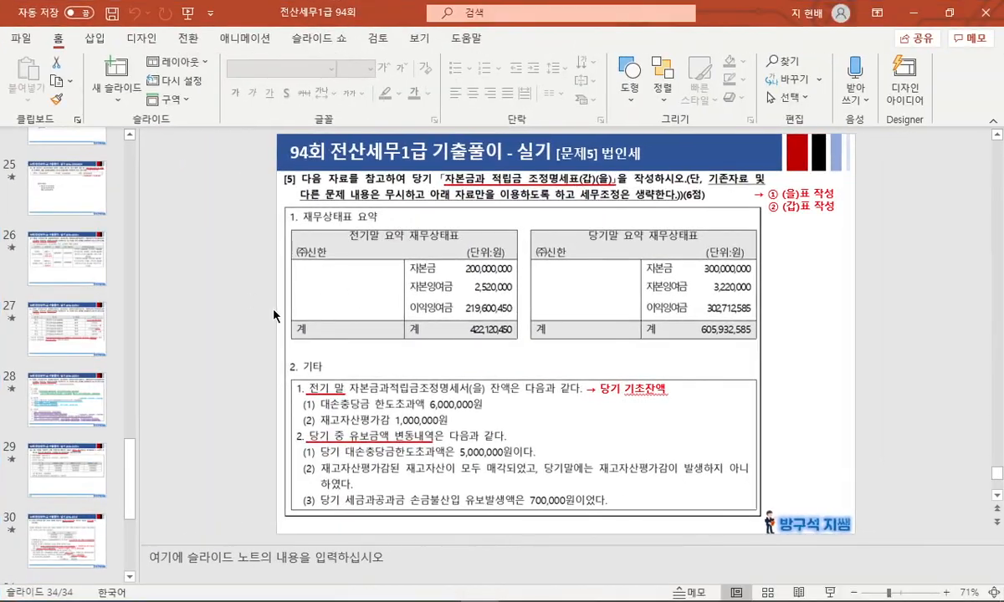
key(shift+F5)
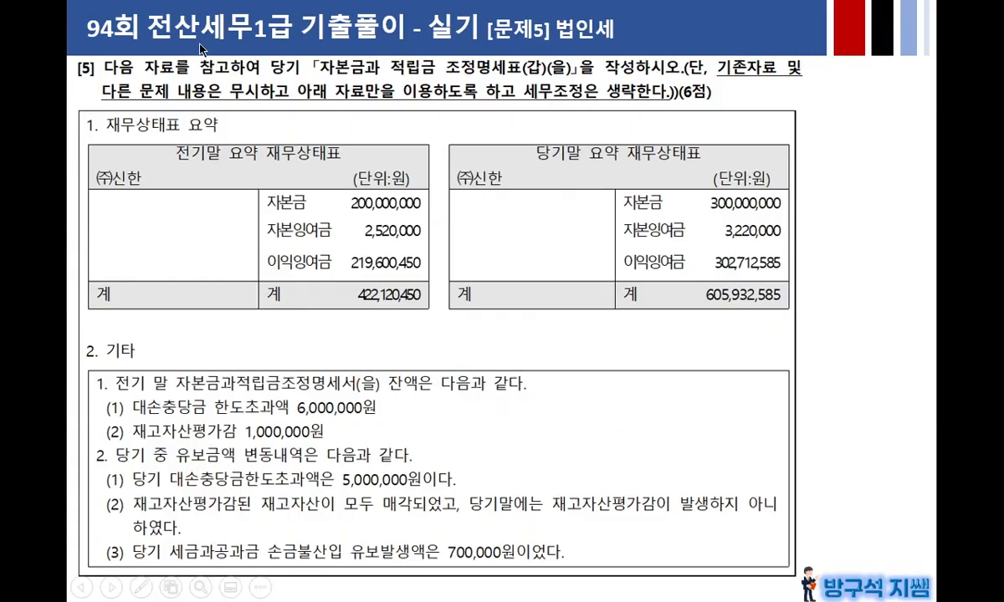